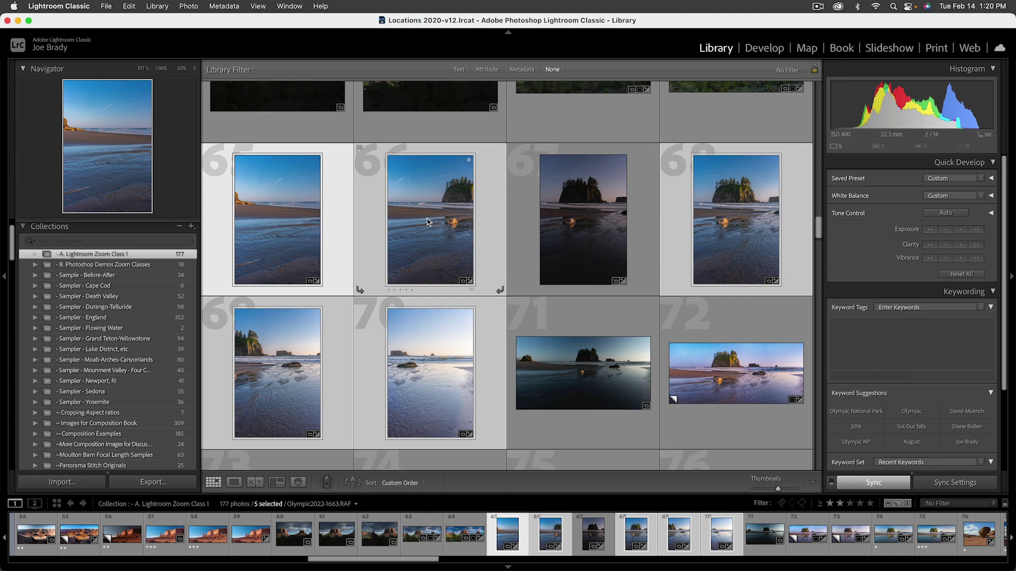
- Try to merge the five selected beach photos into a panorama with Cylindrical projection and Boundary Warp set to 100
{"action": "left_click", "coordinate": [188, 6]}
{"action": "mouse_move", "coordinate": [203, 122]}
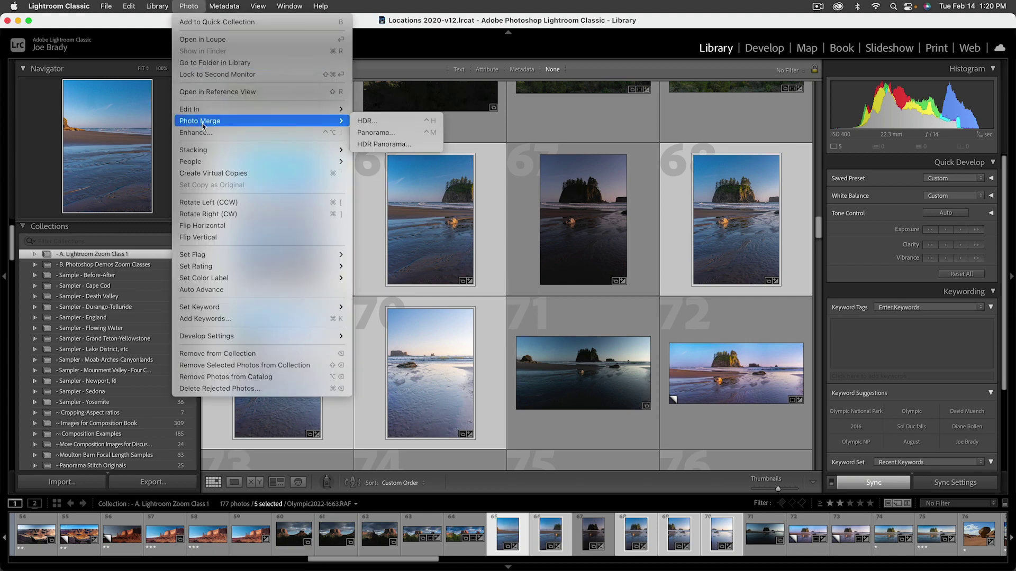
{"action": "left_click", "coordinate": [418, 133]}
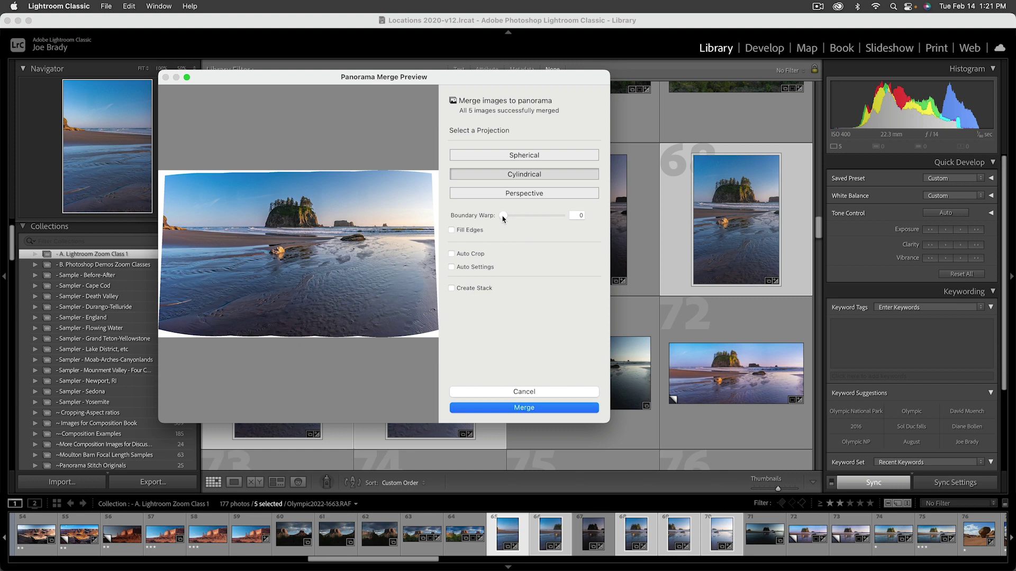
{"action": "left_click_drag", "start_coordinate": [503, 218], "coordinate": [571, 218]}
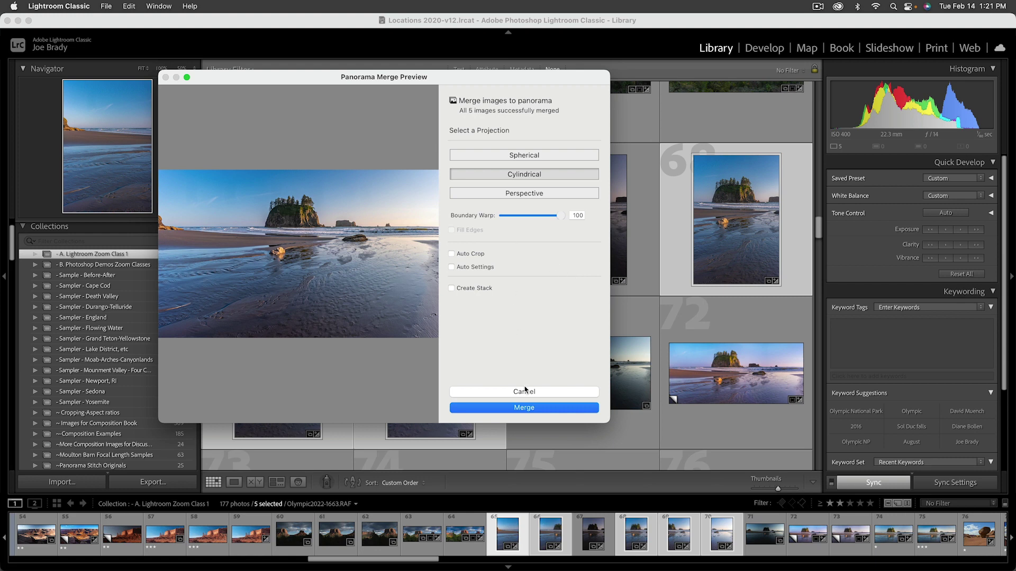
{"action": "left_click", "coordinate": [526, 407]}
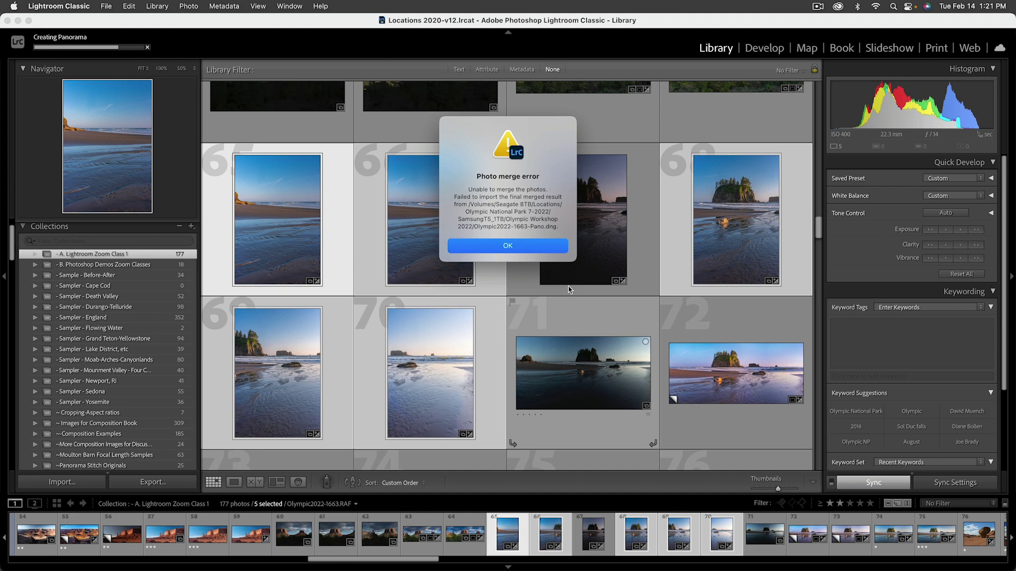
{"action": "left_click", "coordinate": [512, 247]}
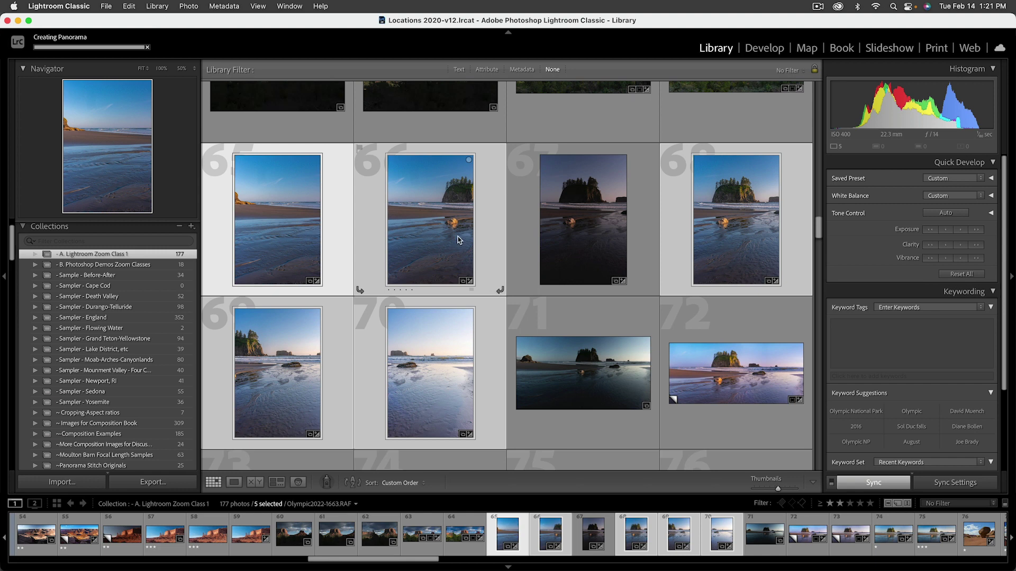
- Open the five selected beach photos for editing in Adobe Photoshop 2023 and view each opened image
{"action": "left_click", "coordinate": [189, 6]}
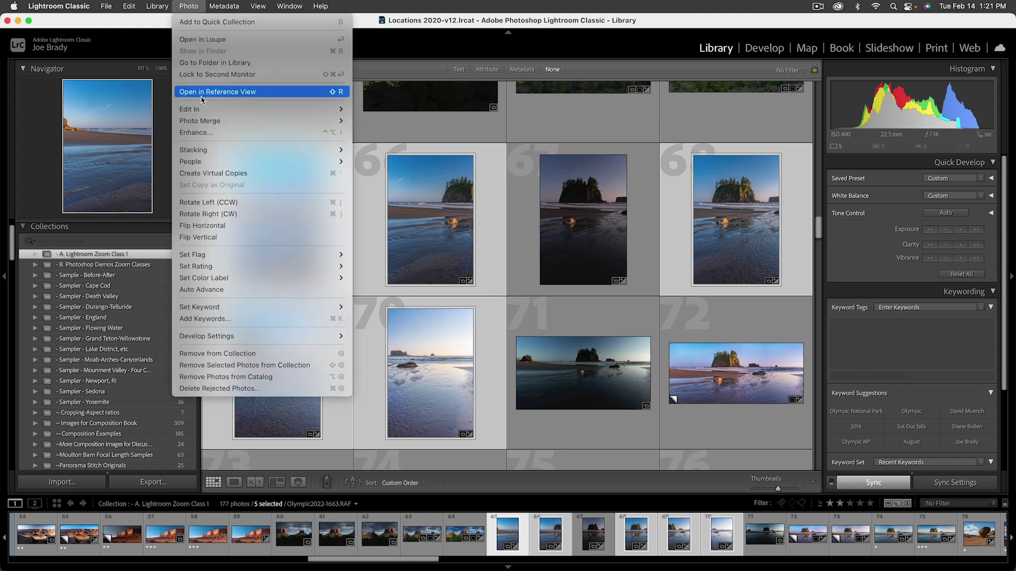
{"action": "mouse_move", "coordinate": [317, 109]}
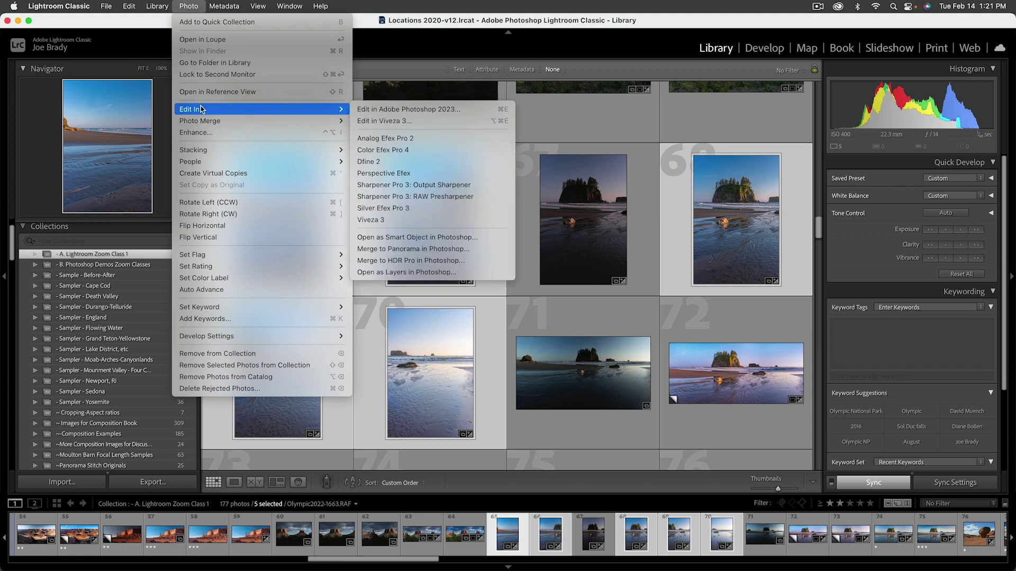
{"action": "left_click", "coordinate": [401, 111]}
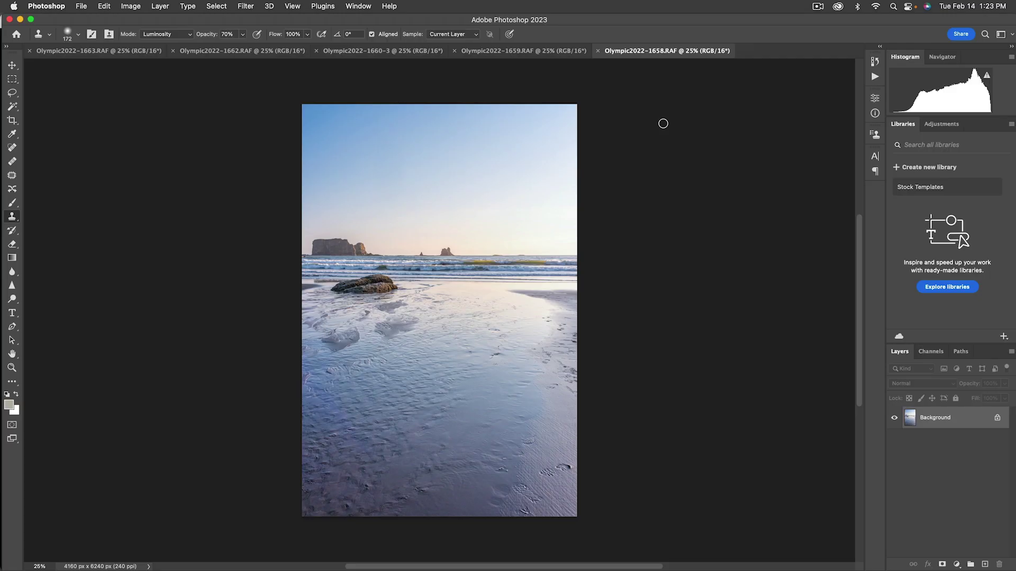
{"action": "left_click", "coordinate": [121, 51]}
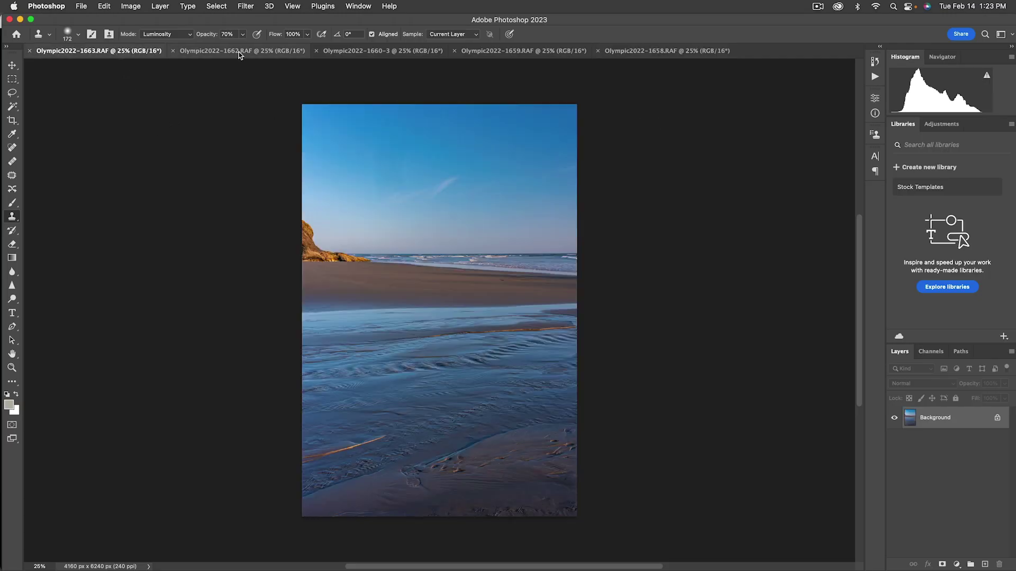
{"action": "left_click", "coordinate": [239, 53]}
{"action": "left_click", "coordinate": [365, 51]}
{"action": "left_click", "coordinate": [529, 52]}
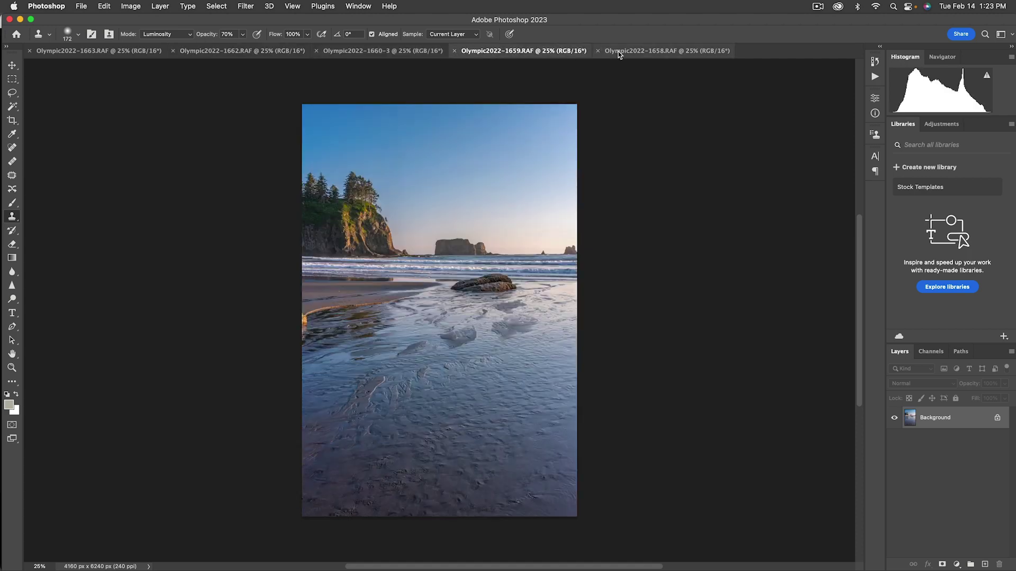
{"action": "left_click", "coordinate": [634, 51]}
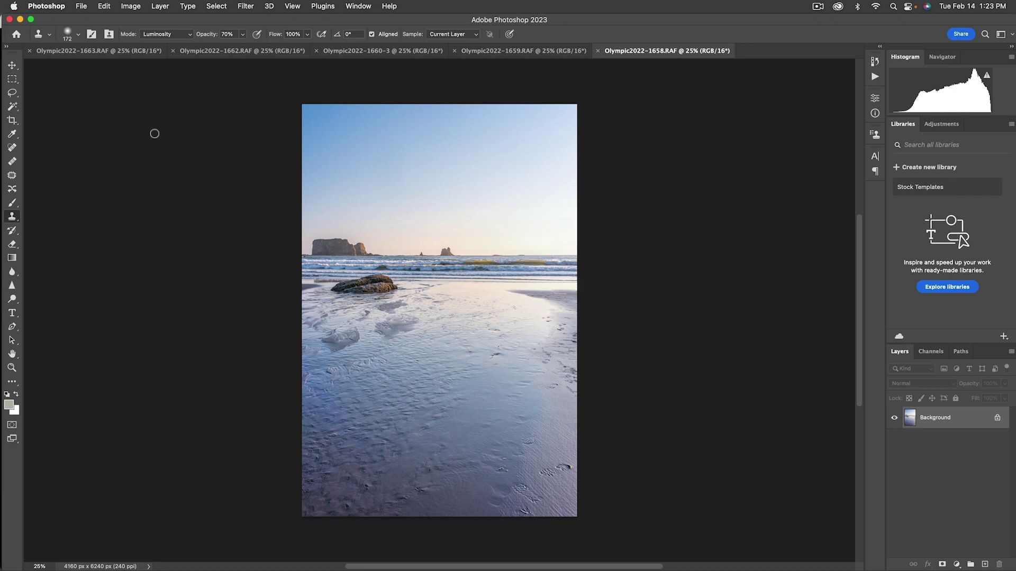
- Try a Photomerge of all open files with the Auto layout and image blending, and discard the resulting panorama unsaved
{"action": "left_click", "coordinate": [83, 7]}
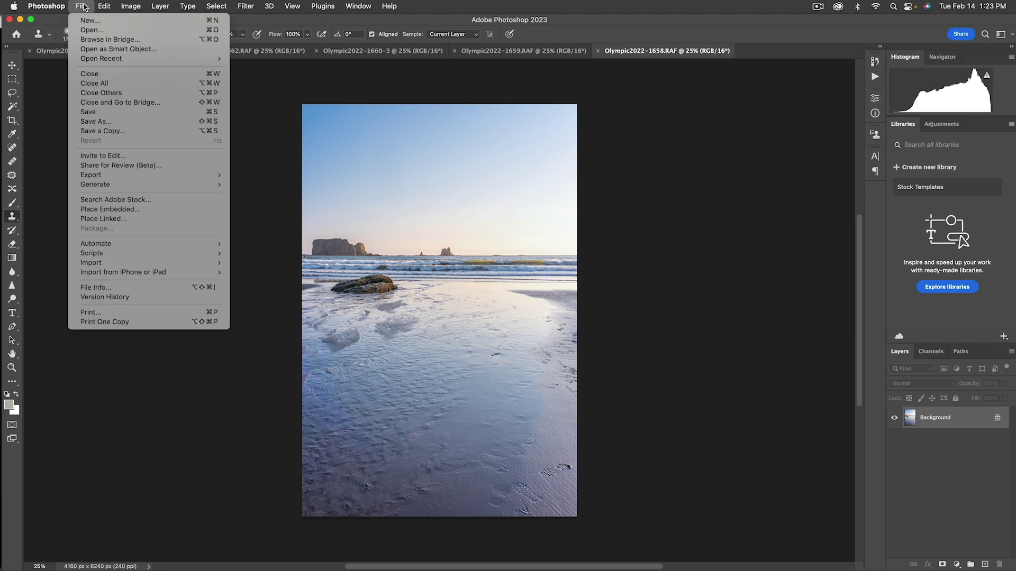
{"action": "mouse_move", "coordinate": [113, 242]}
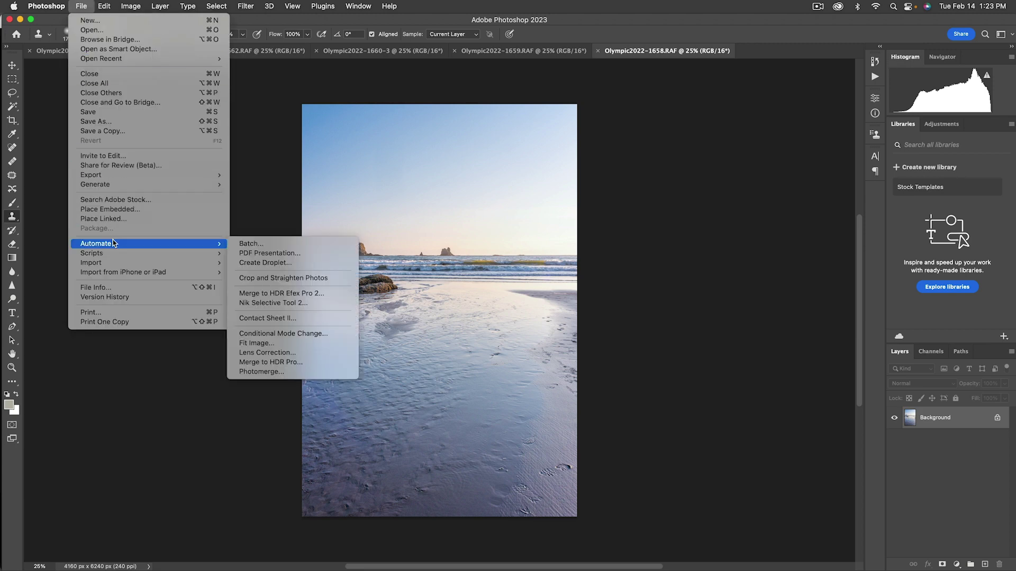
{"action": "left_click", "coordinate": [282, 373]}
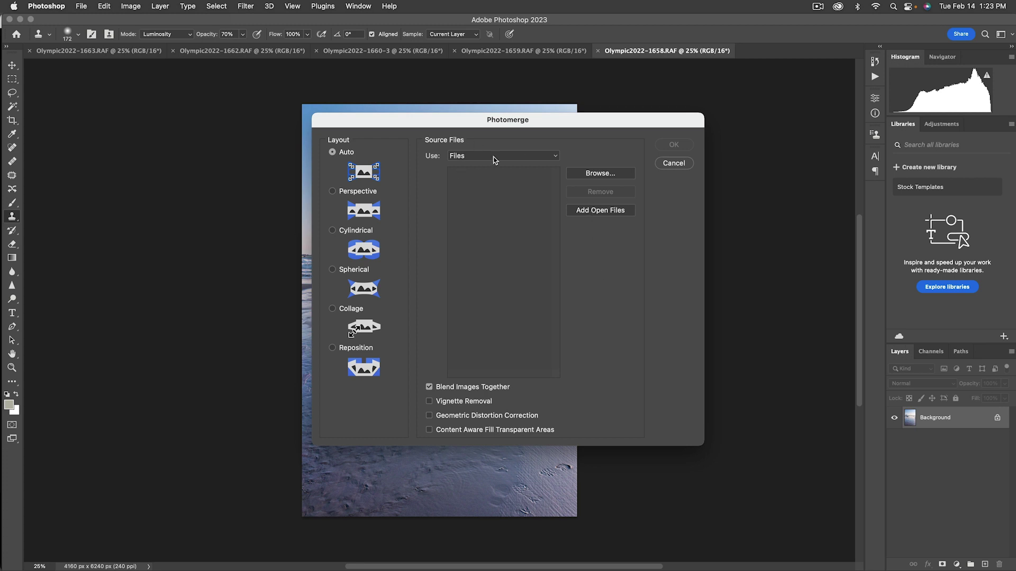
{"action": "left_click", "coordinate": [608, 210]}
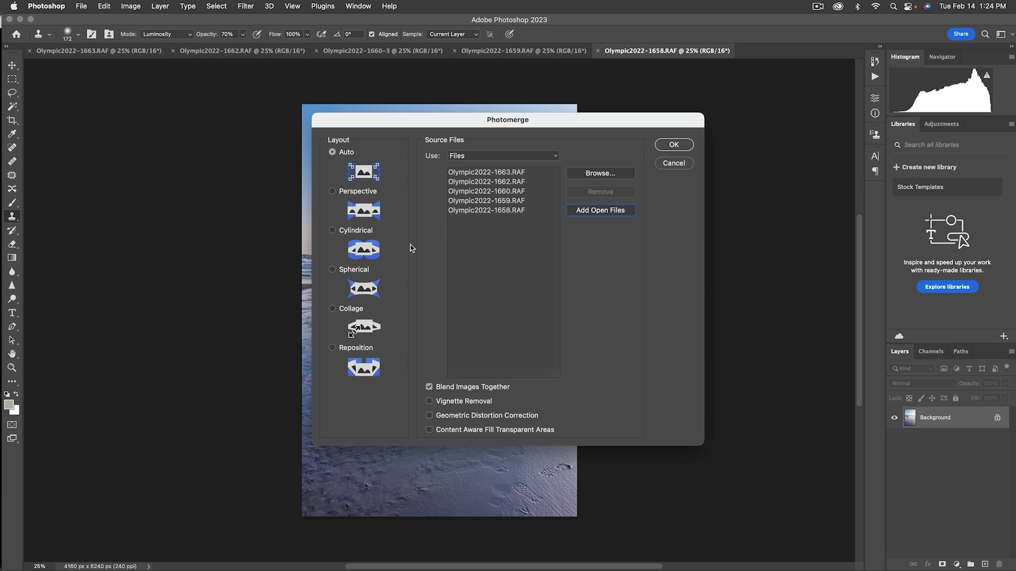
{"action": "left_click", "coordinate": [675, 146]}
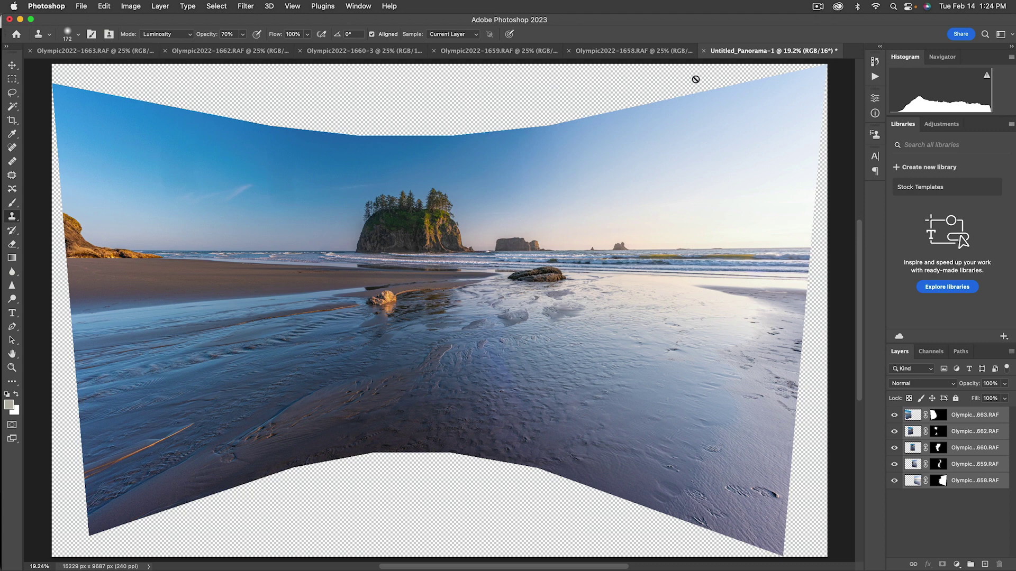
{"action": "left_click", "coordinate": [705, 51]}
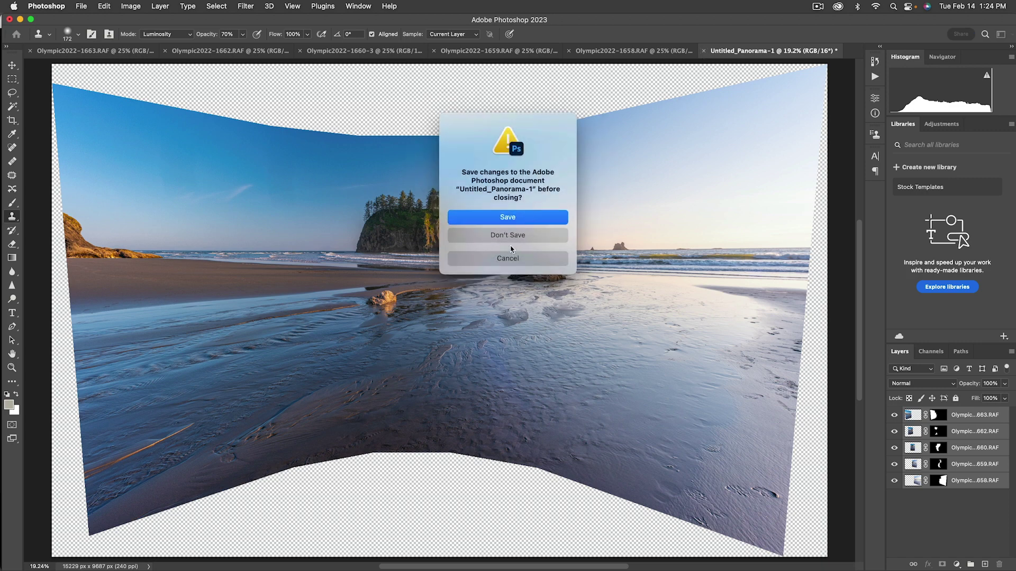
{"action": "left_click", "coordinate": [507, 237]}
- Try a Photomerge of all open files with the Cylindrical layout and discard that panorama without saving
{"action": "left_click", "coordinate": [88, 6]}
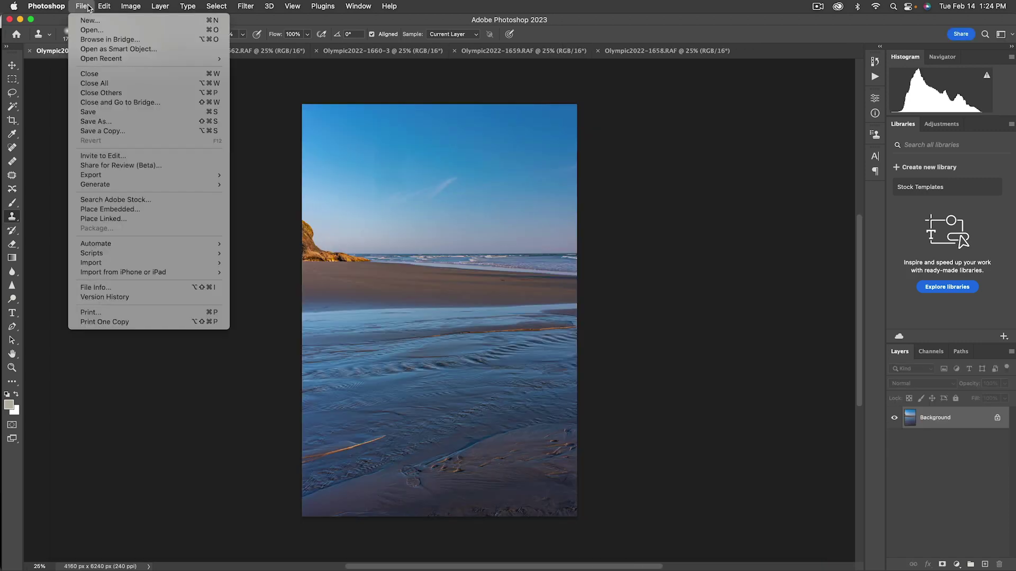
{"action": "mouse_move", "coordinate": [123, 245]}
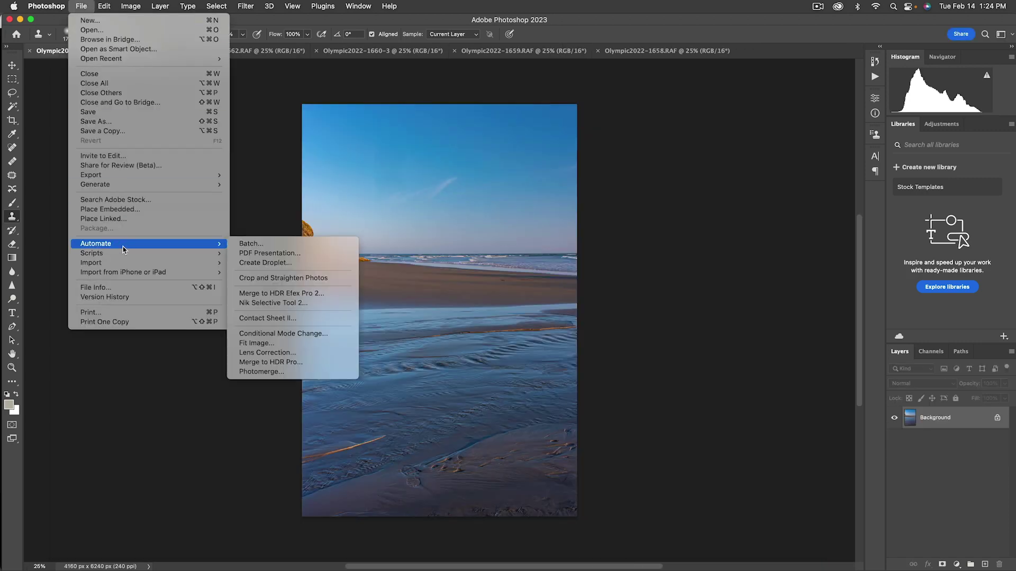
{"action": "left_click", "coordinate": [301, 373]}
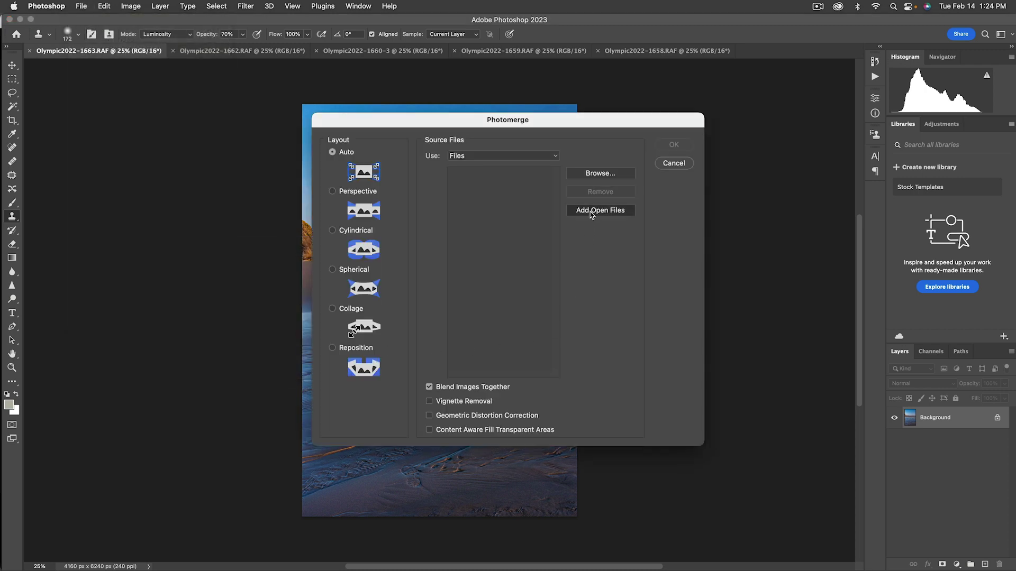
{"action": "left_click", "coordinate": [589, 211]}
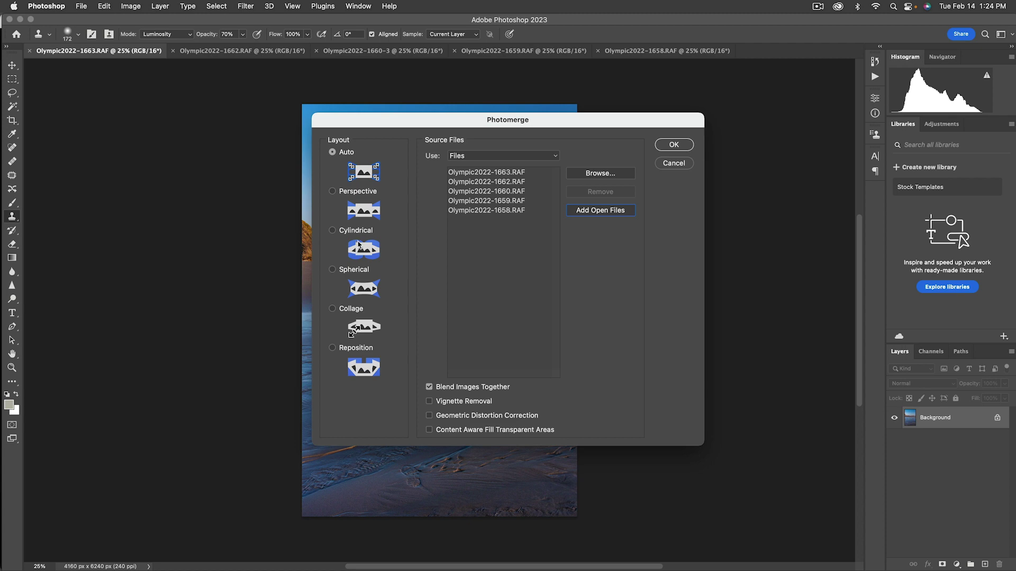
{"action": "left_click", "coordinate": [332, 230]}
{"action": "left_click", "coordinate": [667, 149]}
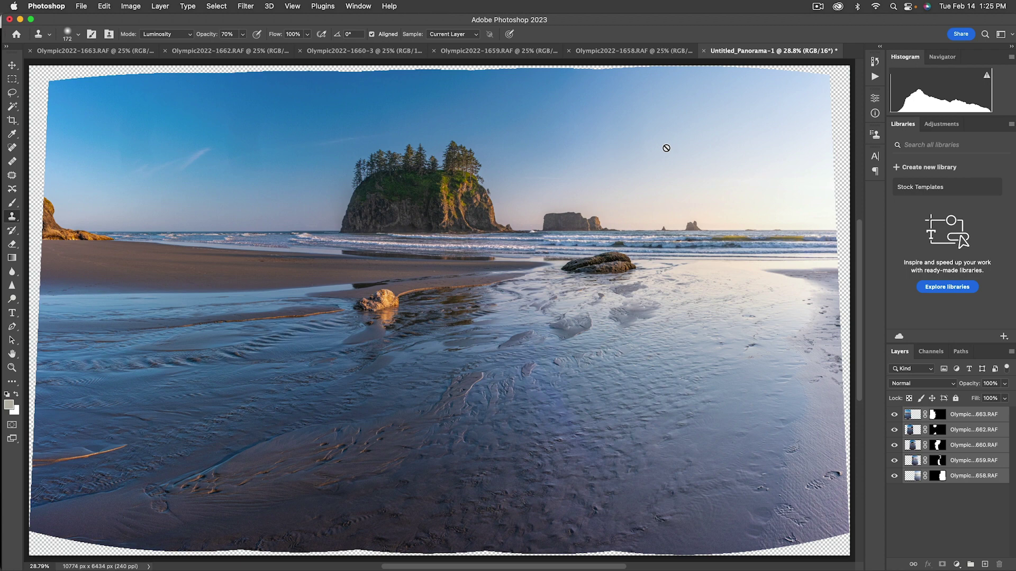
{"action": "left_click", "coordinate": [704, 51]}
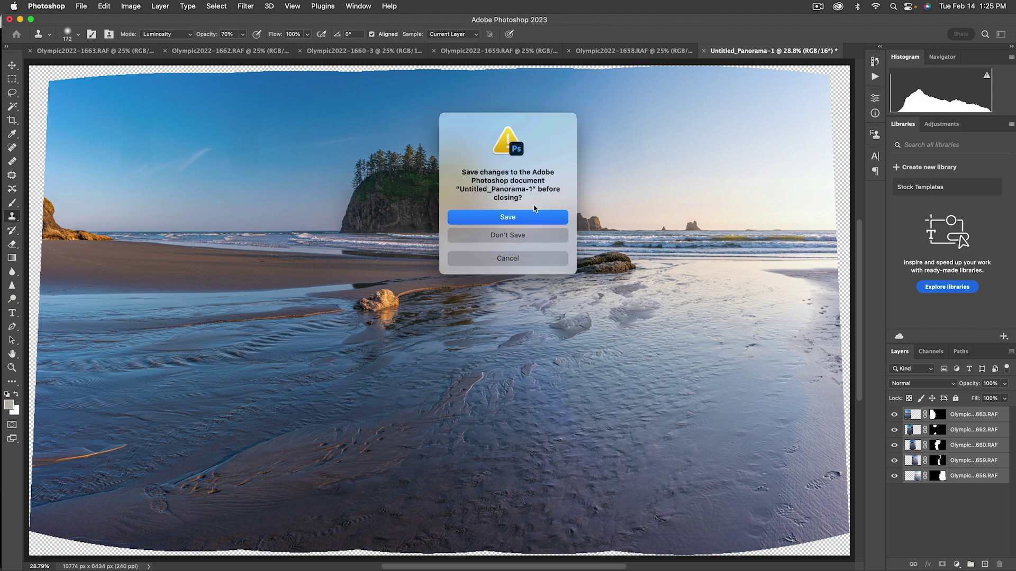
{"action": "left_click", "coordinate": [521, 239]}
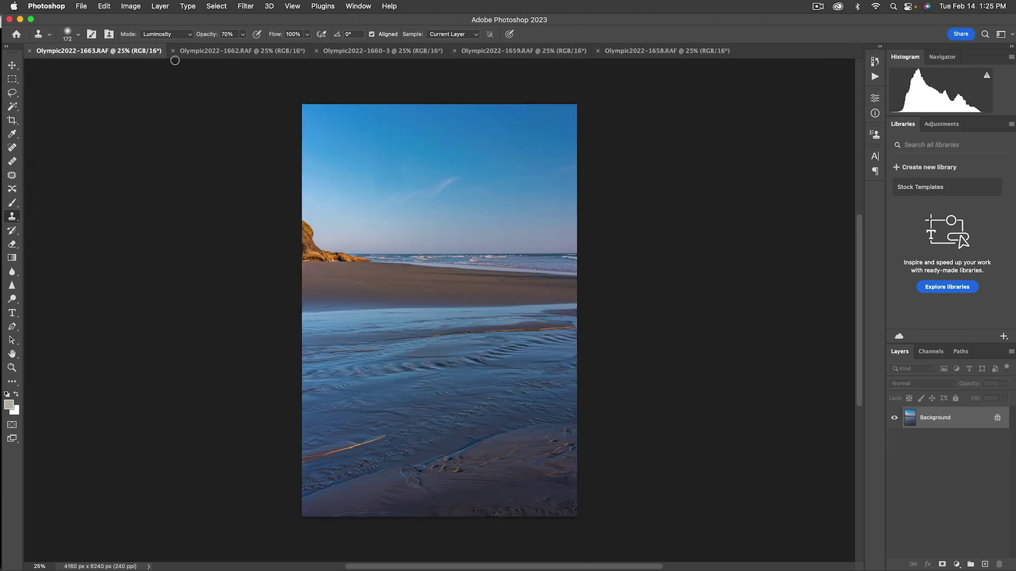
- Photomerge all open files with the Reposition layout and Blend Images Together, and merge the resulting layers into one
{"action": "left_click", "coordinate": [84, 7]}
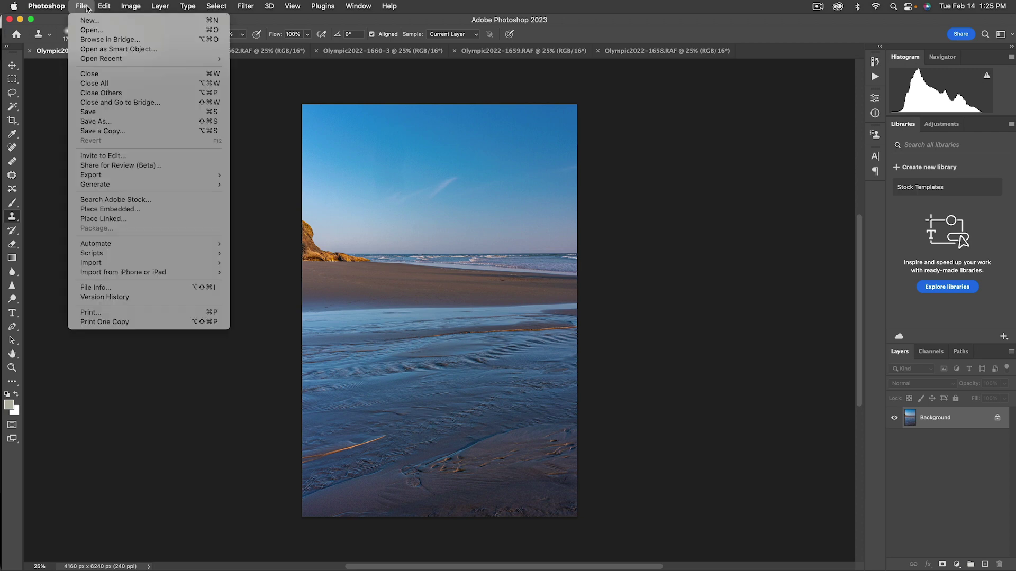
{"action": "mouse_move", "coordinate": [103, 245]}
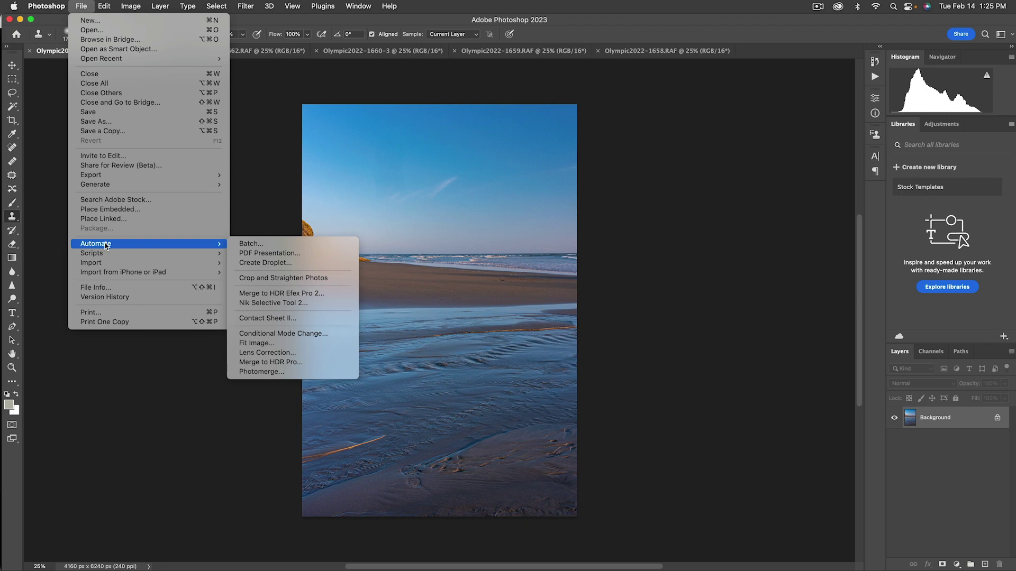
{"action": "left_click", "coordinate": [274, 372]}
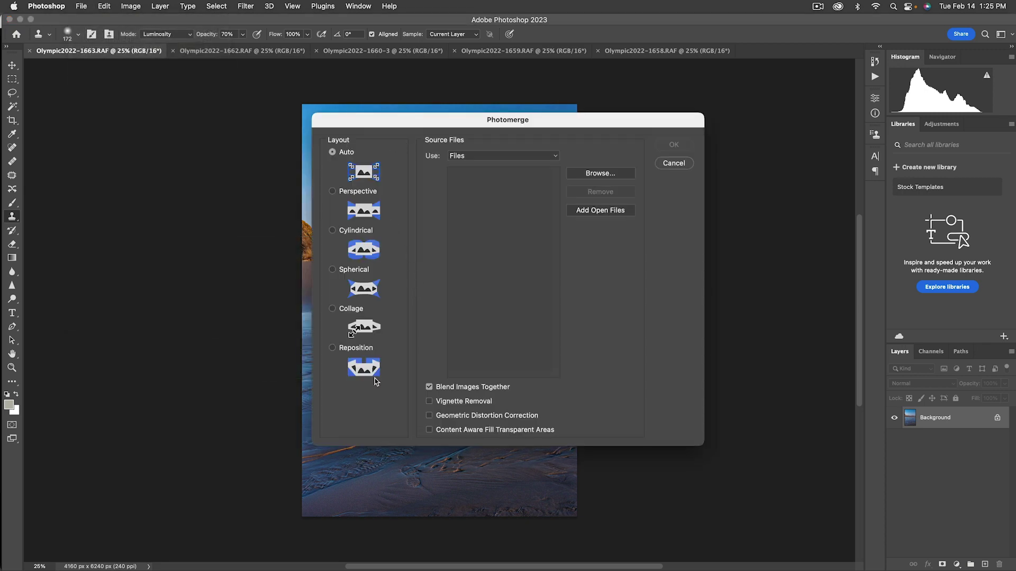
{"action": "left_click", "coordinate": [332, 348]}
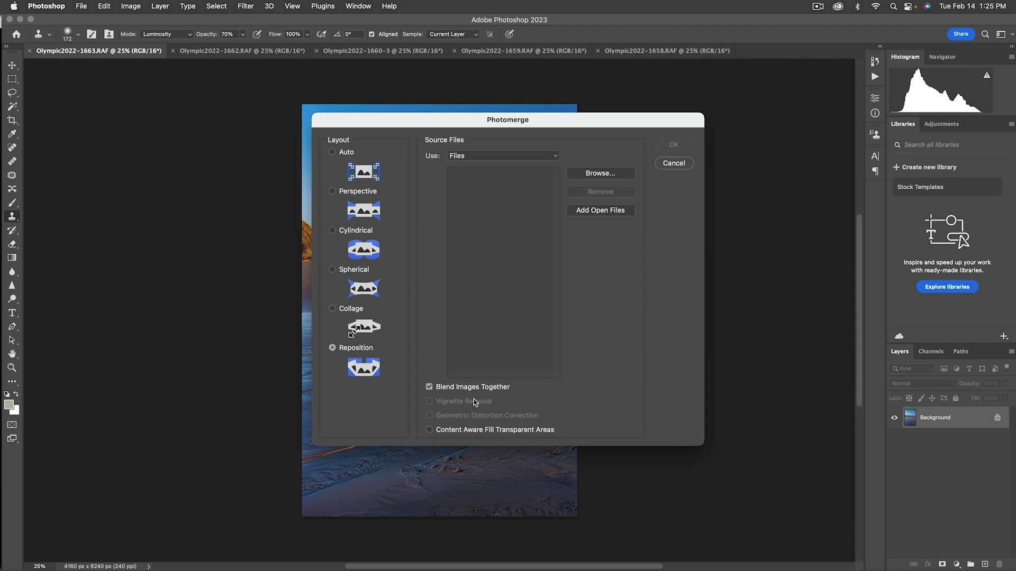
{"action": "left_click", "coordinate": [592, 211]}
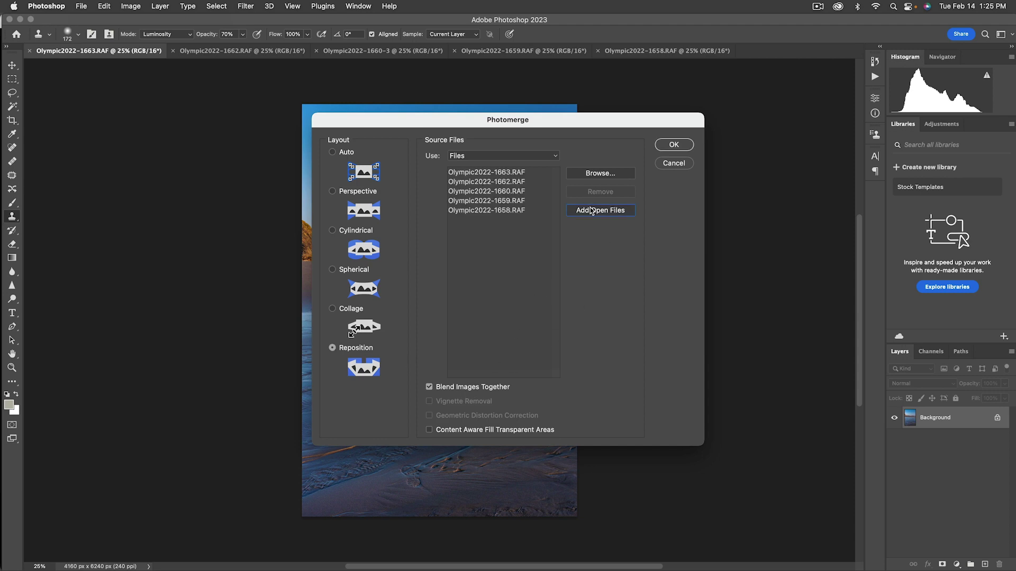
{"action": "left_click", "coordinate": [668, 146]}
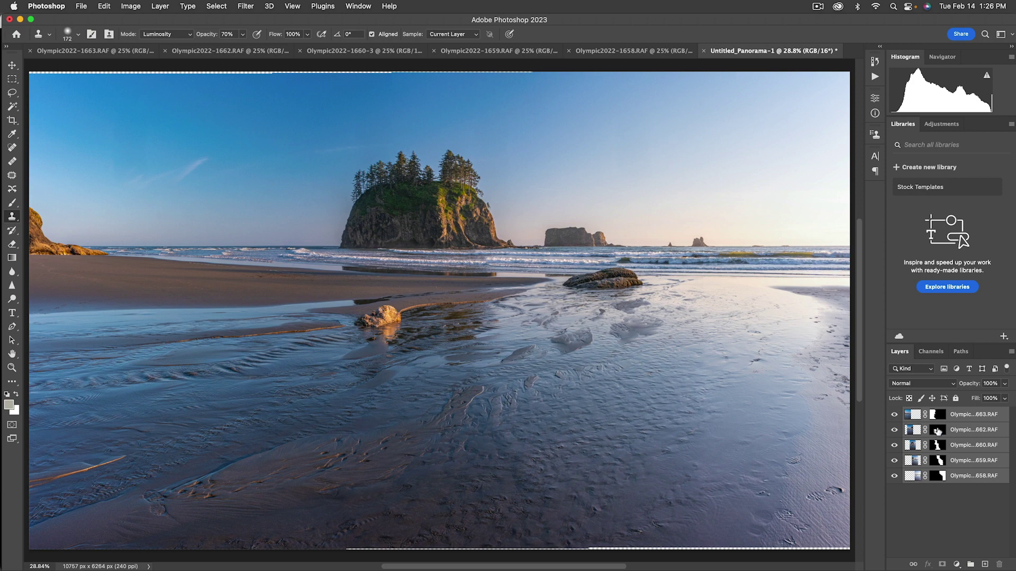
{"action": "left_click", "coordinate": [1011, 352]}
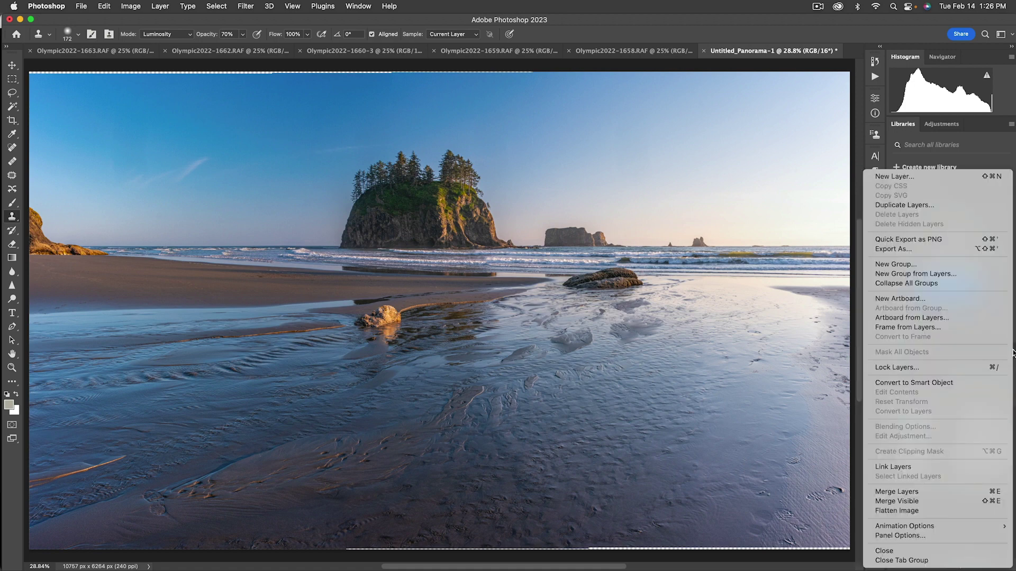
{"action": "left_click", "coordinate": [922, 494]}
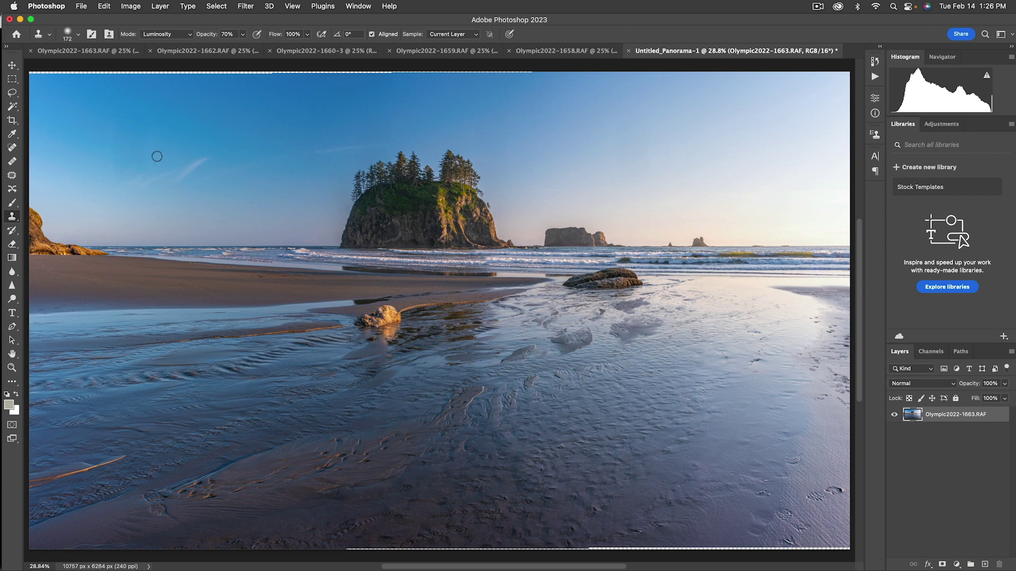
- Outline the uneven dark patch in the sky beside the wispy cloud with the Lasso, extending the selection along its lower edge
{"action": "key", "text": "l"}
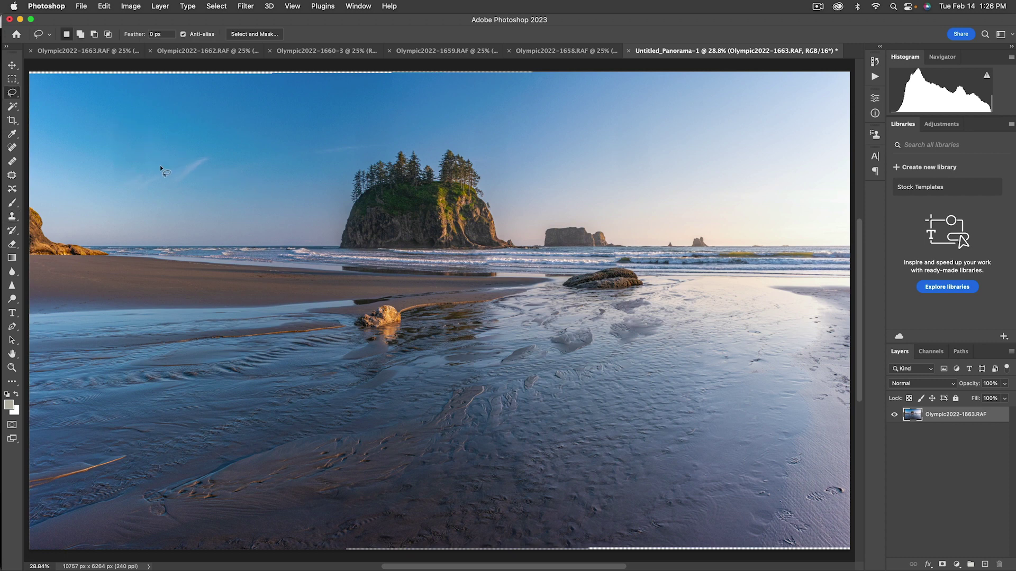
{"action": "mouse_move", "coordinate": [106, 173]}
{"action": "left_mouse_down"}
{"action": "mouse_move", "coordinate": [100, 126]}
{"action": "mouse_move", "coordinate": [122, 101]}
{"action": "mouse_move", "coordinate": [146, 103]}
{"action": "mouse_move", "coordinate": [151, 157]}
{"action": "left_mouse_up"}
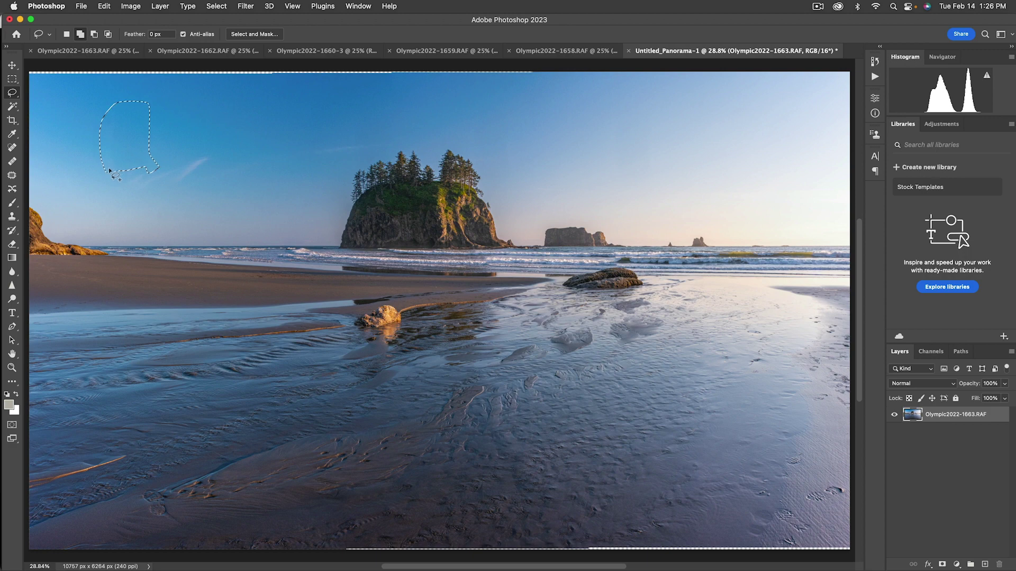
{"action": "left_click_drag", "start_coordinate": [146, 175], "coordinate": [152, 173]}
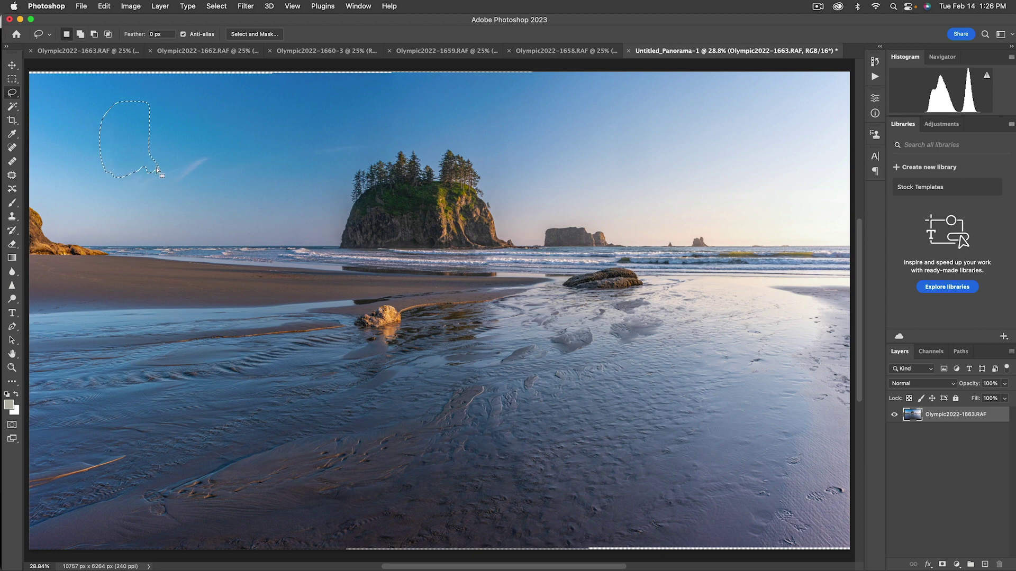
{"action": "scroll", "coordinate": [193, 170], "scroll_direction": "left", "scroll_amount": 2}
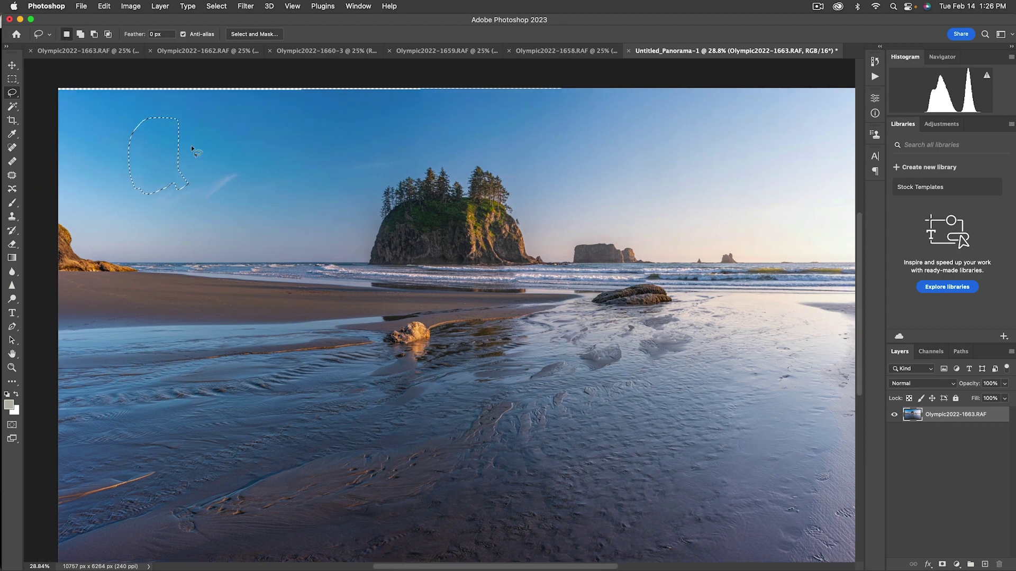
- Fill the selected sky patch with Content-Aware Fill output to a new layer, deselect, and merge that layer down
{"action": "left_click", "coordinate": [103, 5]}
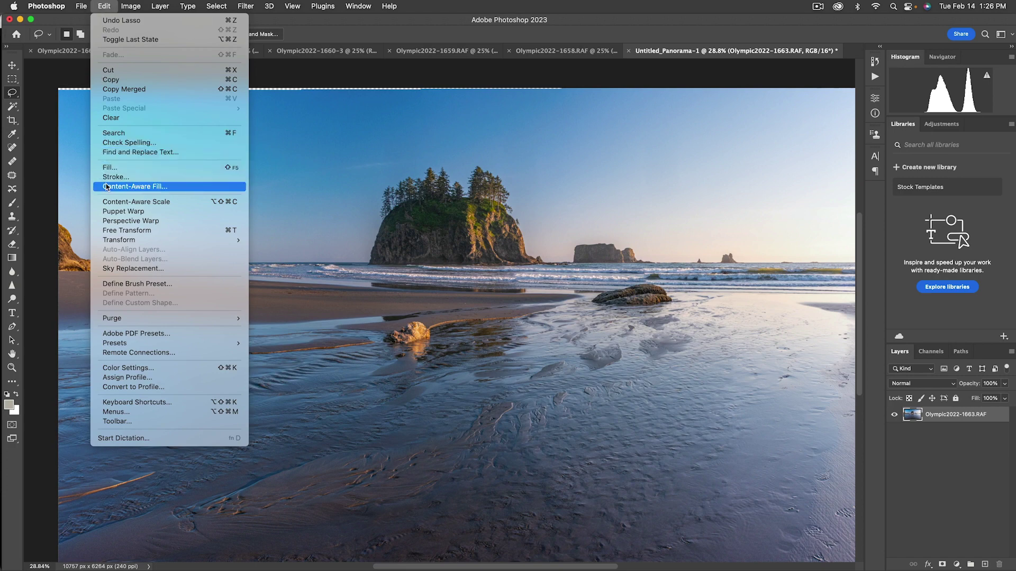
{"action": "key", "text": "Escape"}
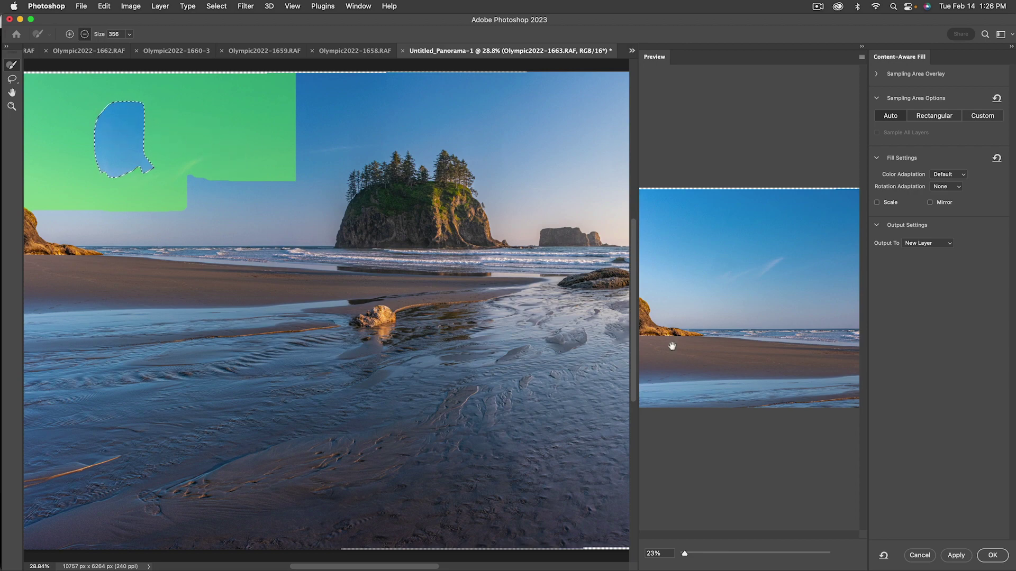
{"action": "left_click", "coordinate": [992, 555]}
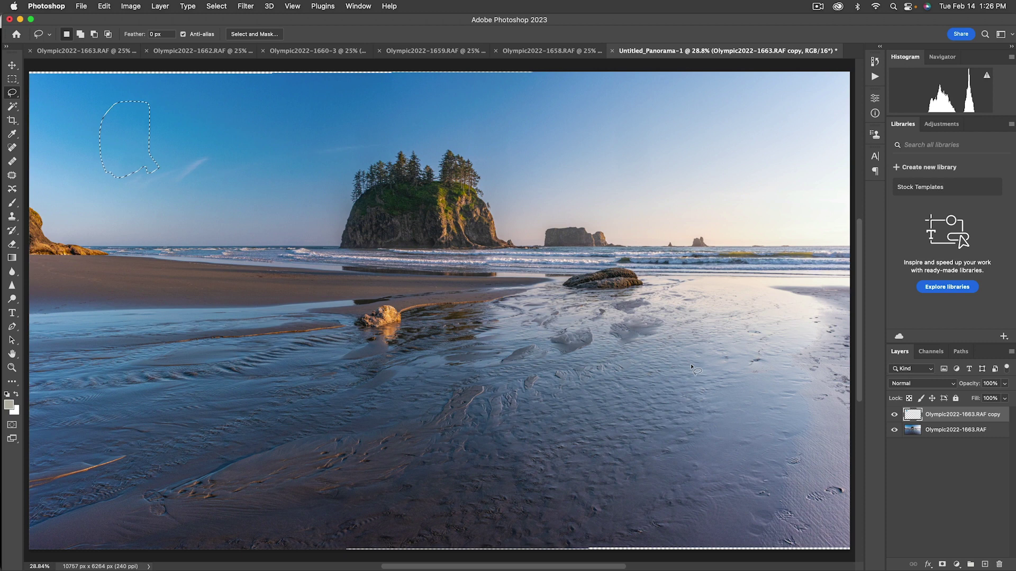
{"action": "key", "text": "super+d"}
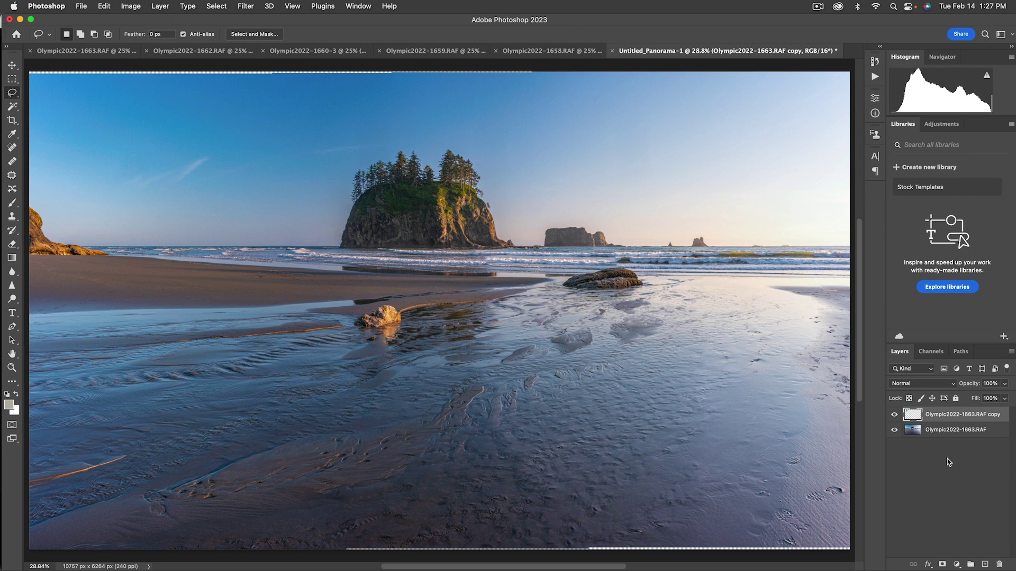
{"action": "key", "text": "super+e"}
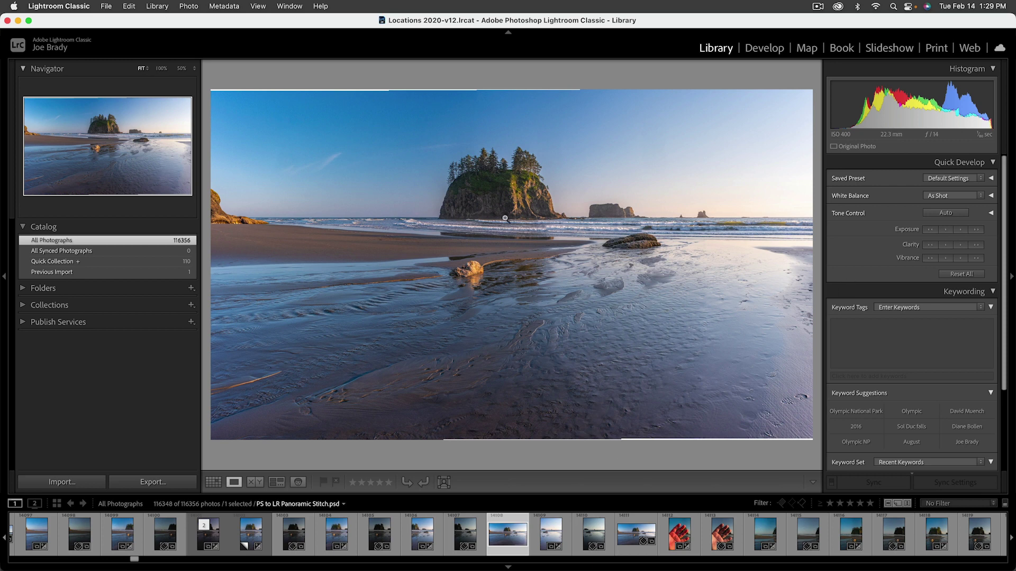
- In Lightroom Classic, open the stitched panorama for developing with its basic adjustments shown, and straighten it along the sea horizon
{"action": "left_click", "coordinate": [764, 49]}
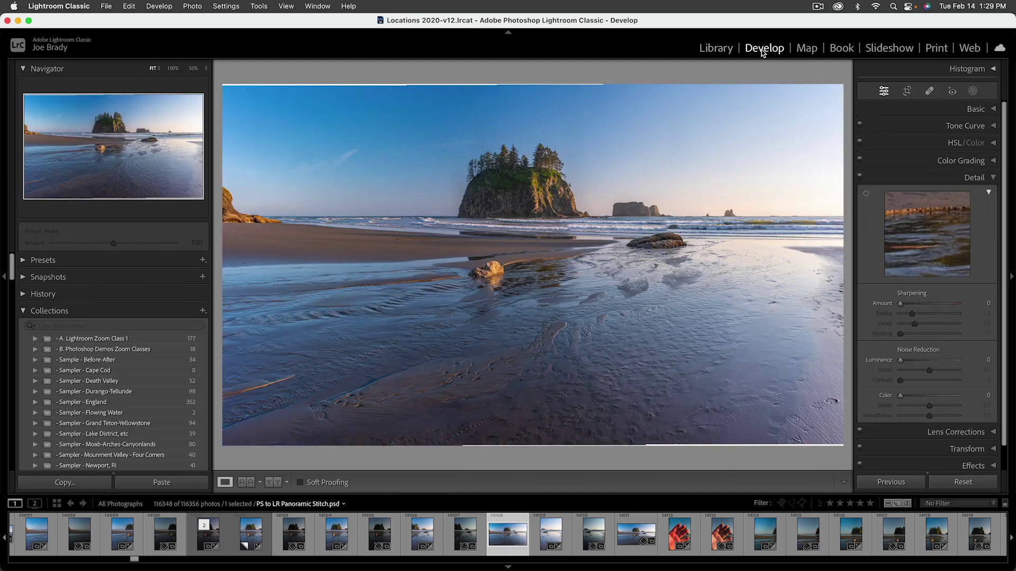
{"action": "left_click", "coordinate": [973, 109]}
{"action": "left_click", "coordinate": [972, 70]}
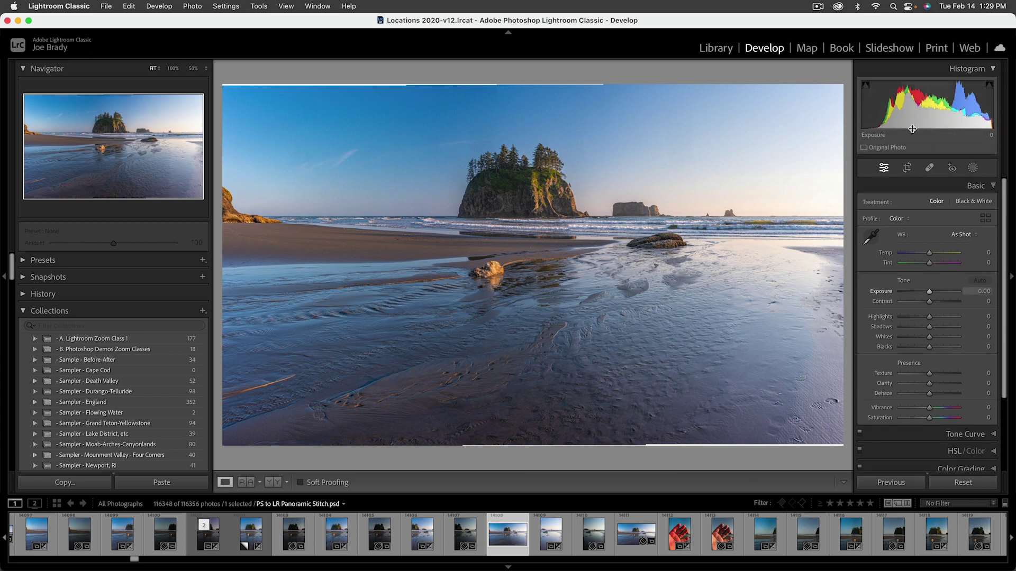
{"action": "left_click", "coordinate": [907, 168]}
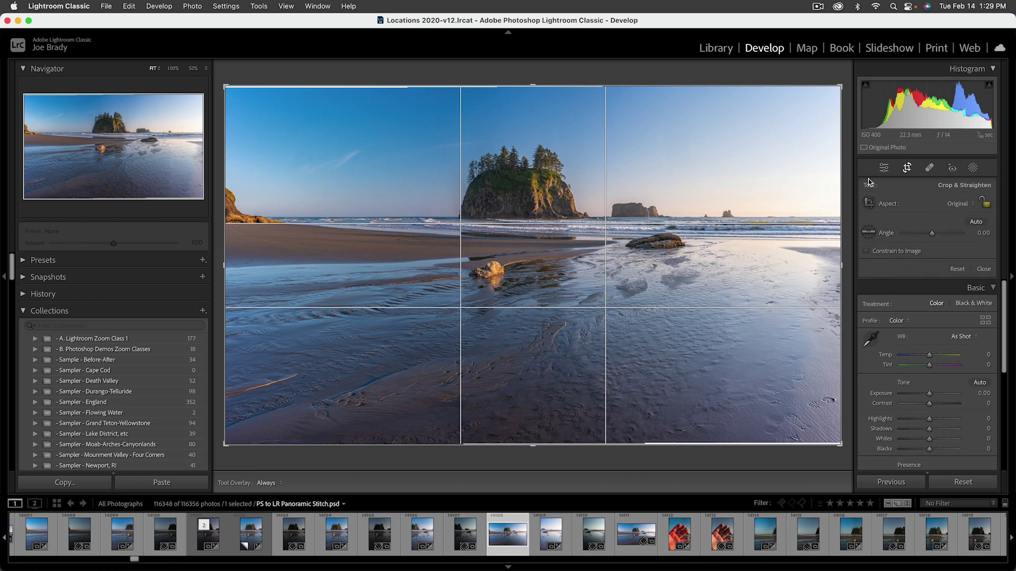
{"action": "left_click", "coordinate": [868, 233]}
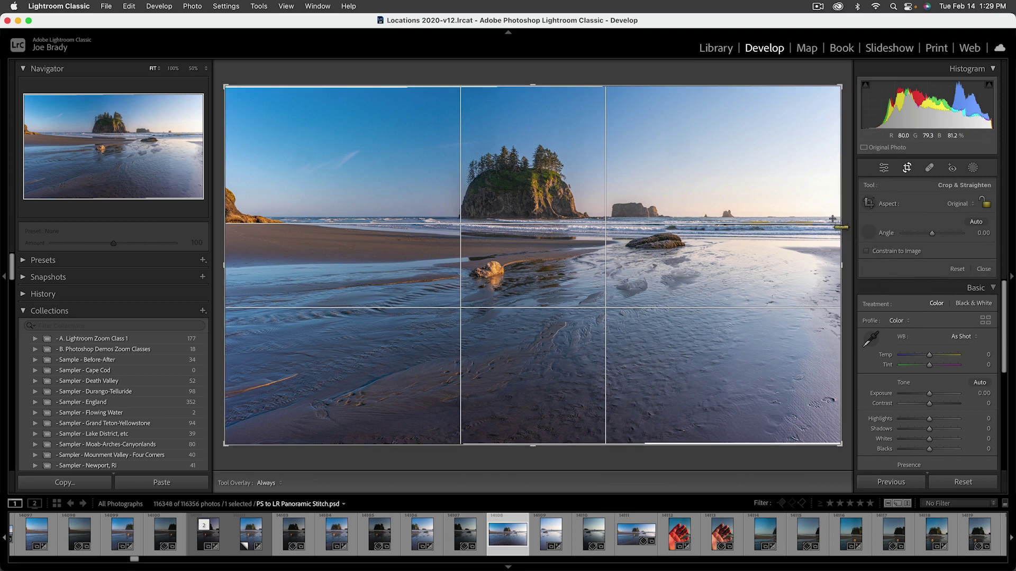
{"action": "left_click_drag", "start_coordinate": [832, 217], "coordinate": [265, 216]}
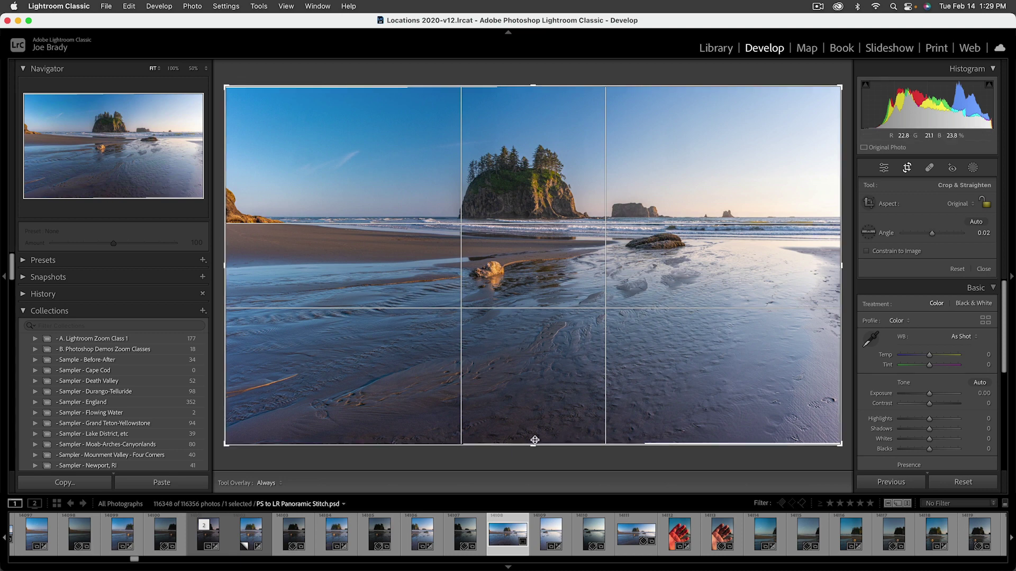
- Crop all four sides of the panorama to remove the blank stitching edges and trim the rock at the far shoreline, and apply the crop
{"action": "left_click_drag", "start_coordinate": [534, 443], "coordinate": [534, 440]}
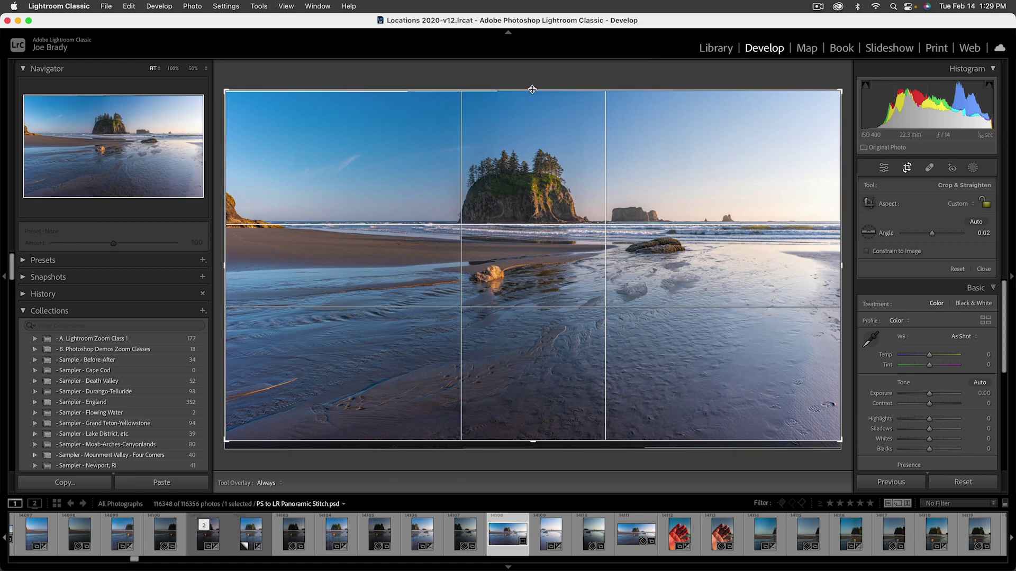
{"action": "left_click_drag", "start_coordinate": [532, 89], "coordinate": [532, 94]}
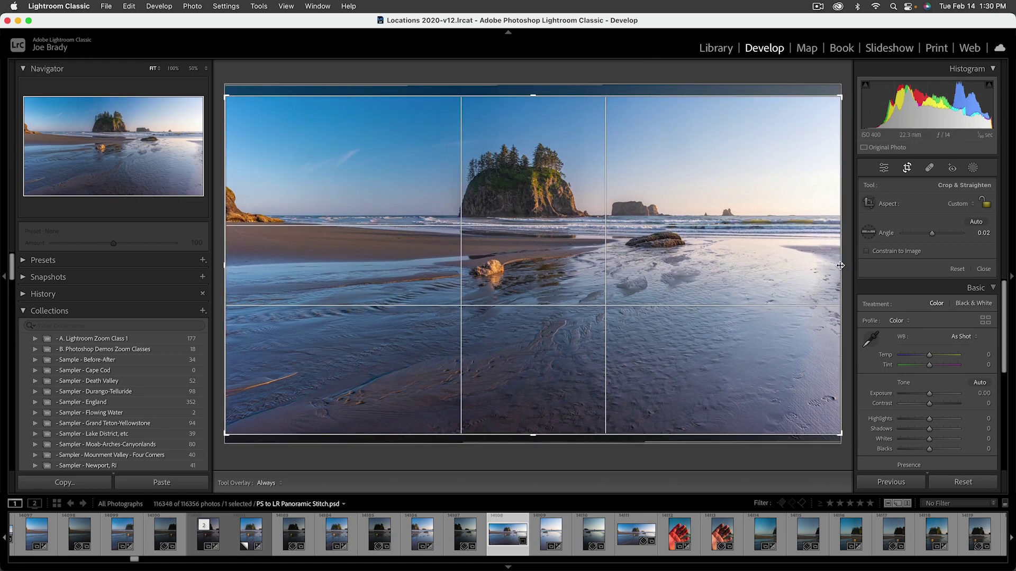
{"action": "left_click_drag", "start_coordinate": [840, 266], "coordinate": [838, 266]}
{"action": "left_click_drag", "start_coordinate": [226, 258], "coordinate": [224, 258]}
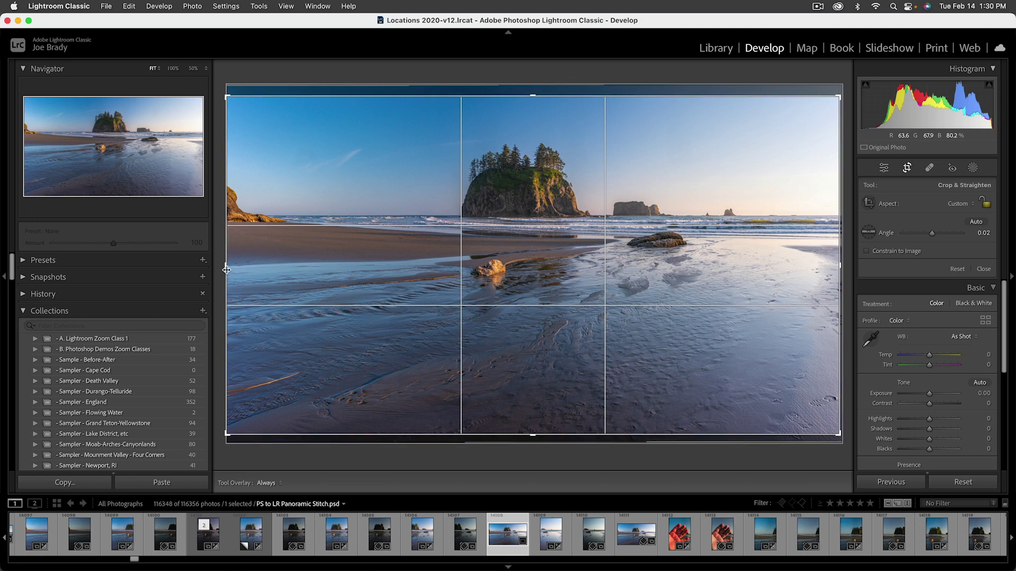
{"action": "left_click_drag", "start_coordinate": [225, 268], "coordinate": [235, 268]}
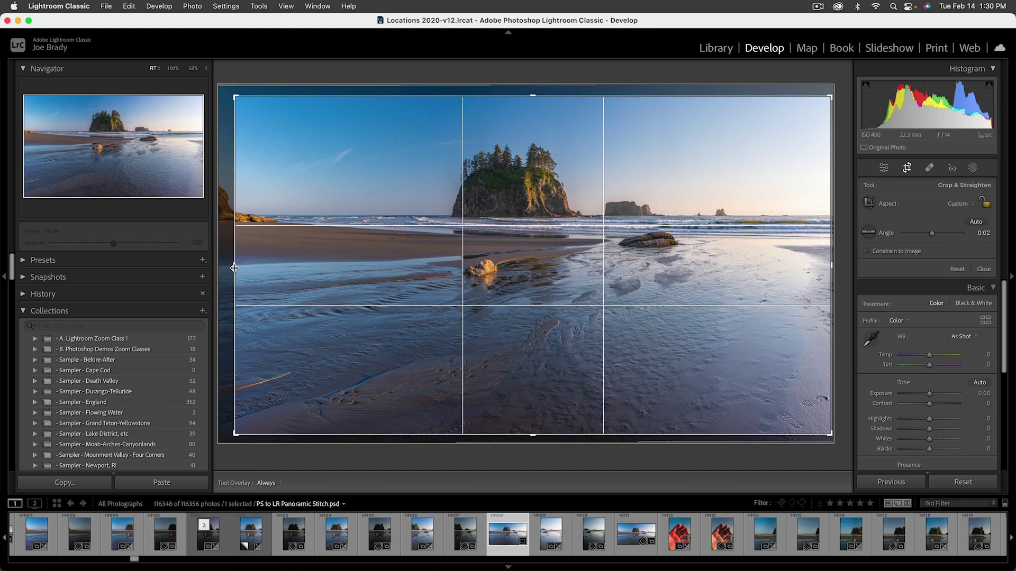
{"action": "key", "text": "Return"}
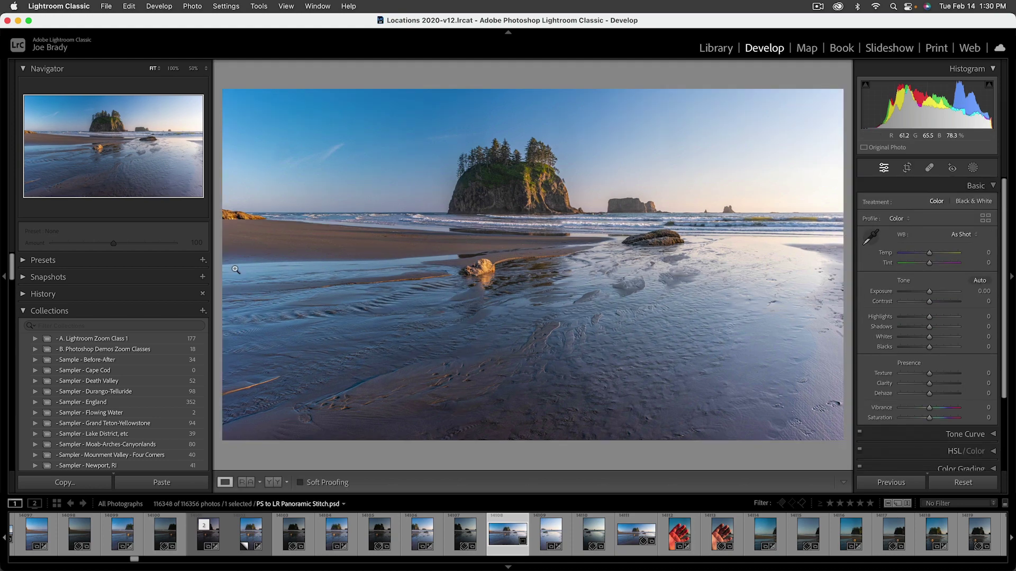
- Set the whole panorama's Clarity to +42 and Dehaze to +20
{"action": "left_click", "coordinate": [941, 383]}
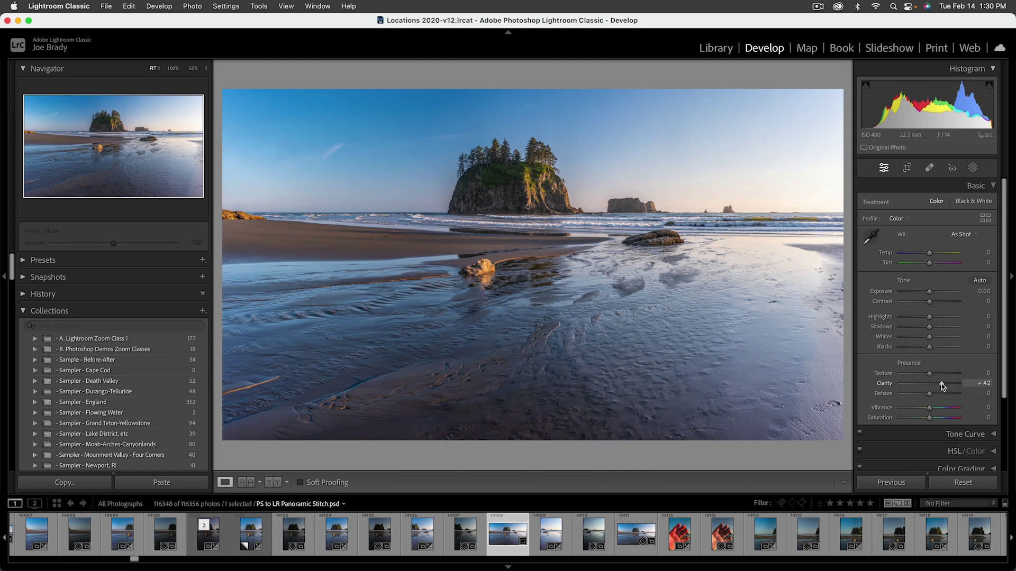
{"action": "left_click", "coordinate": [935, 394]}
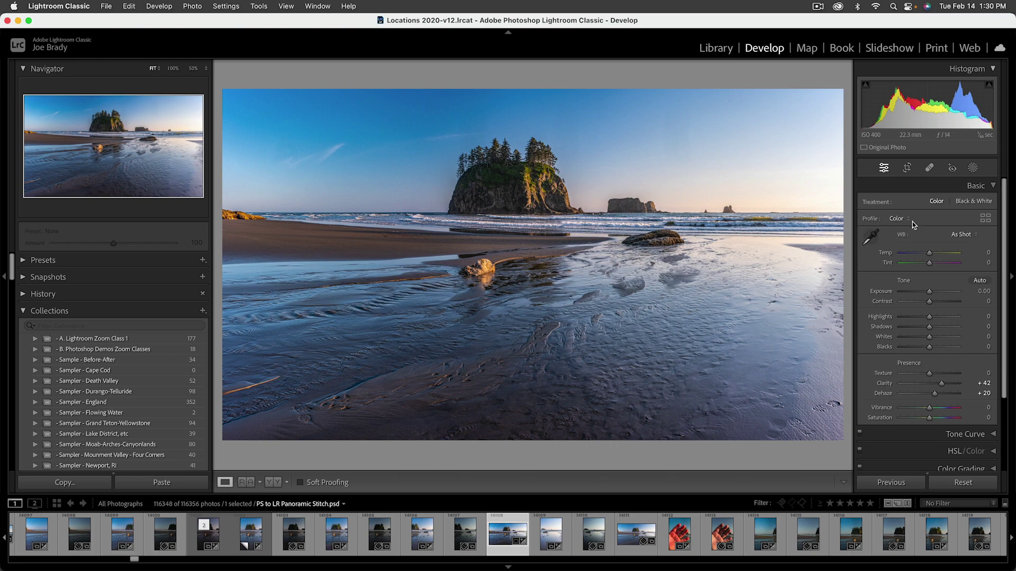
- Add a wide radial gradient mask over the darker blue sky beside the island, make it taller, and center it higher in the sky
{"action": "left_click", "coordinate": [972, 168]}
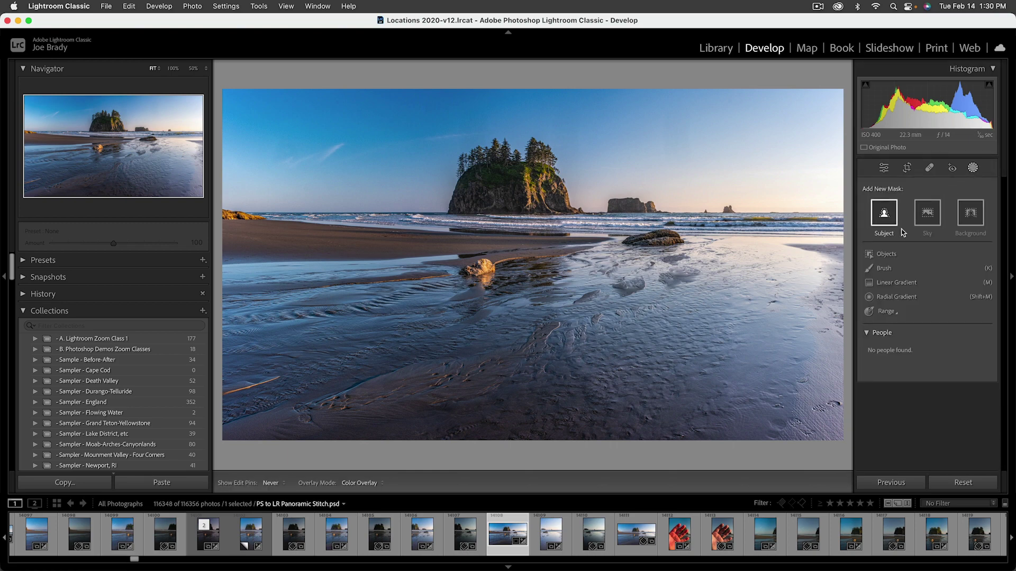
{"action": "left_click", "coordinate": [897, 297]}
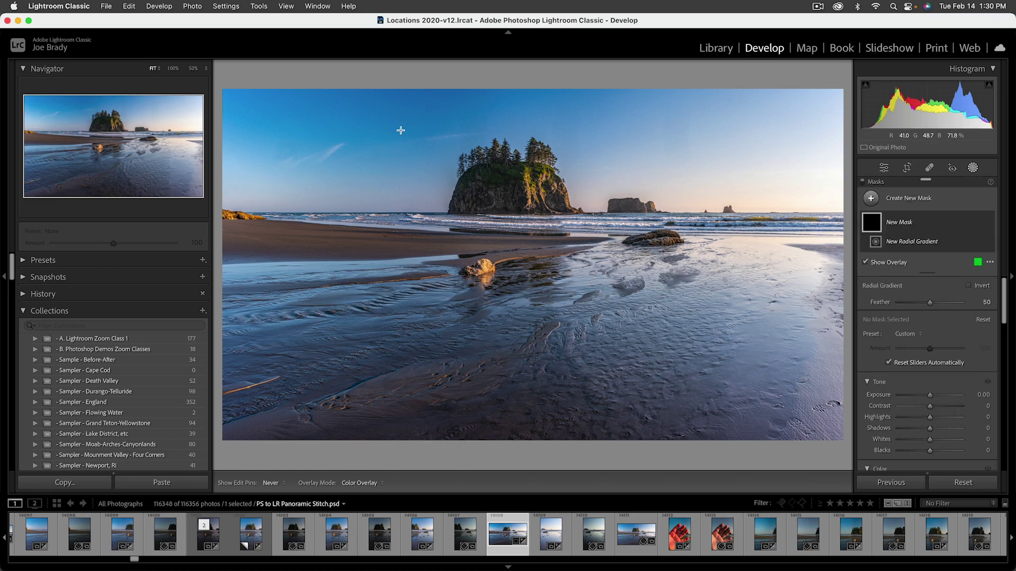
{"action": "left_click_drag", "start_coordinate": [401, 130], "coordinate": [639, 202]}
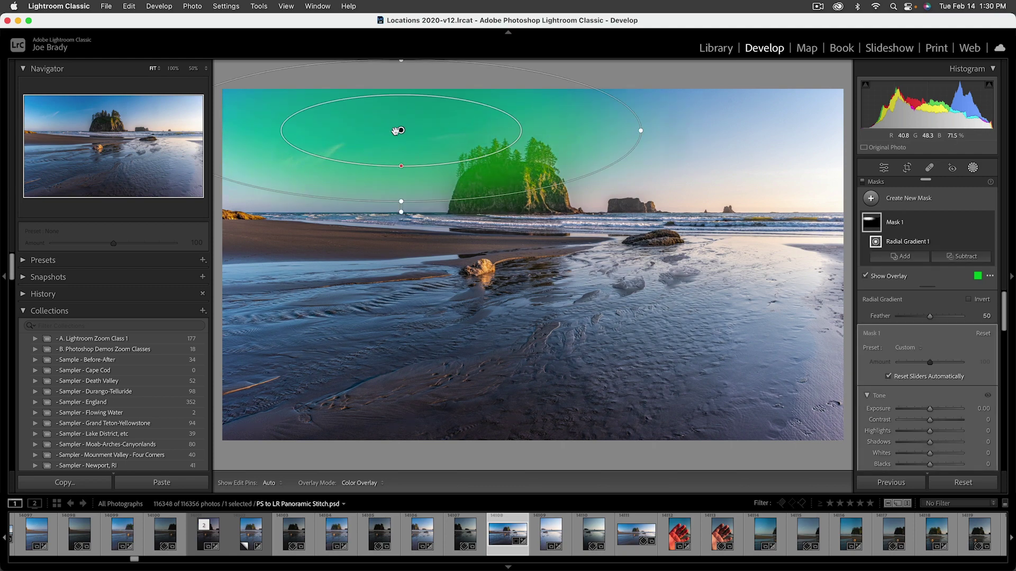
{"action": "left_click_drag", "start_coordinate": [402, 129], "coordinate": [402, 125]}
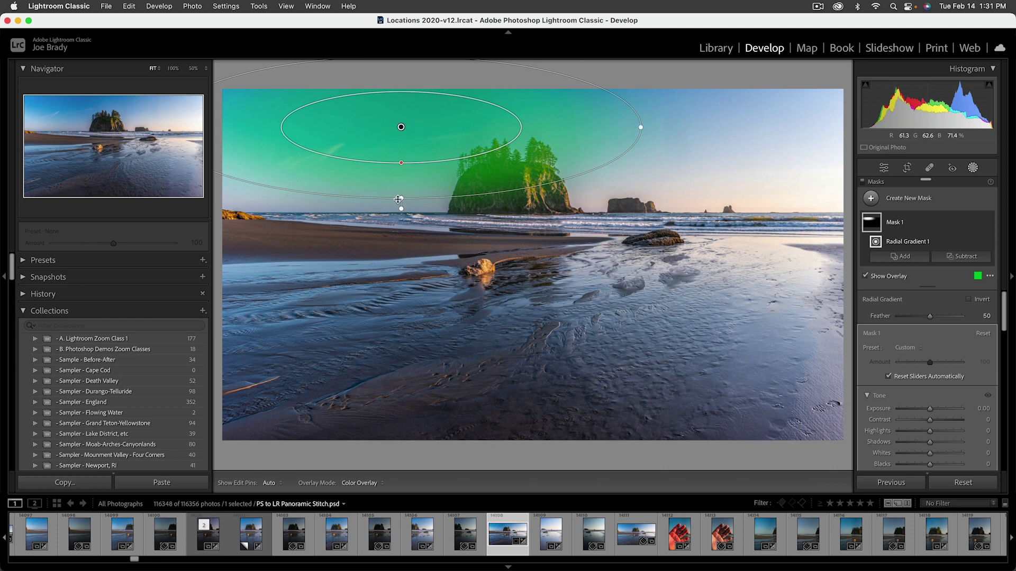
{"action": "left_click_drag", "start_coordinate": [400, 199], "coordinate": [401, 209]}
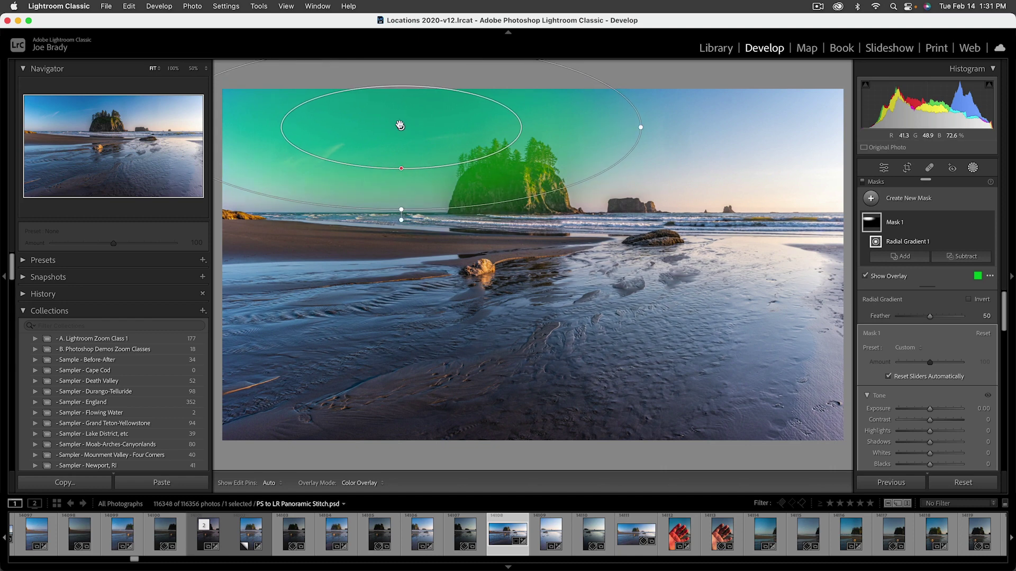
{"action": "left_click_drag", "start_coordinate": [399, 125], "coordinate": [404, 116]}
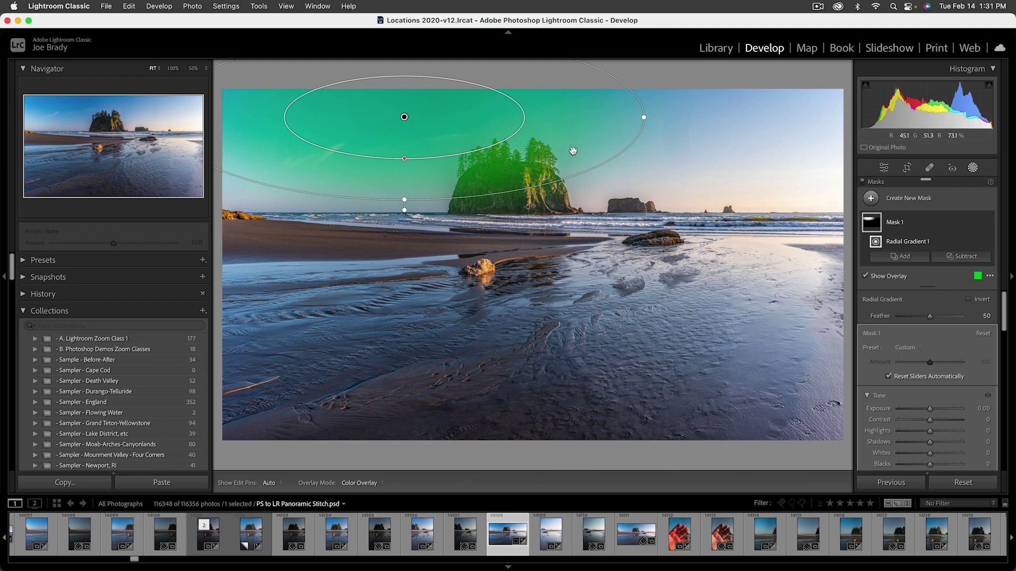
- Intersect the radial gradient mask with a sky selection, set its Exposure to 0.54, and deselect the mask
{"action": "left_click", "coordinate": [959, 257]}
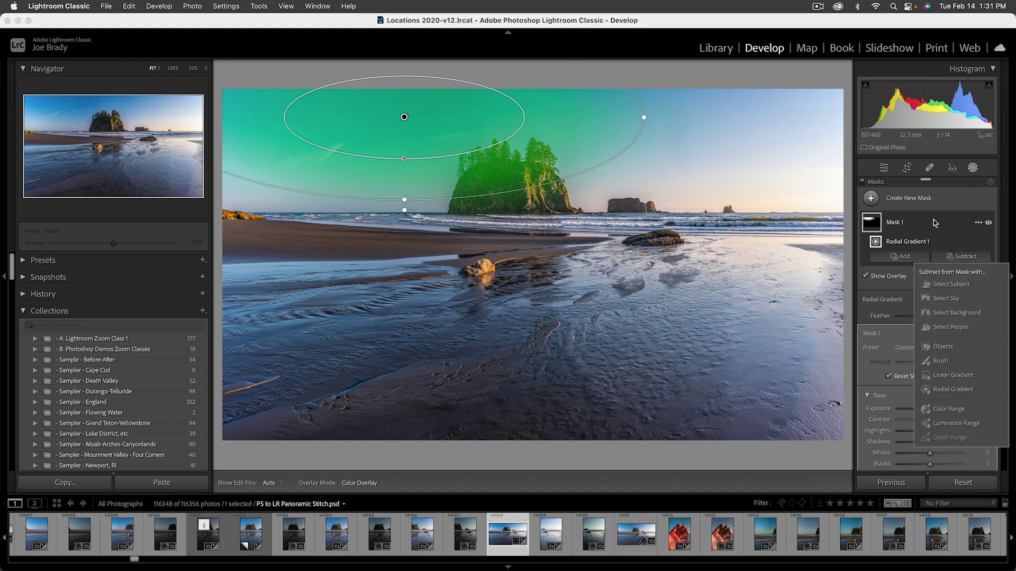
{"action": "left_click", "coordinate": [935, 223]}
{"action": "left_click", "coordinate": [976, 223]}
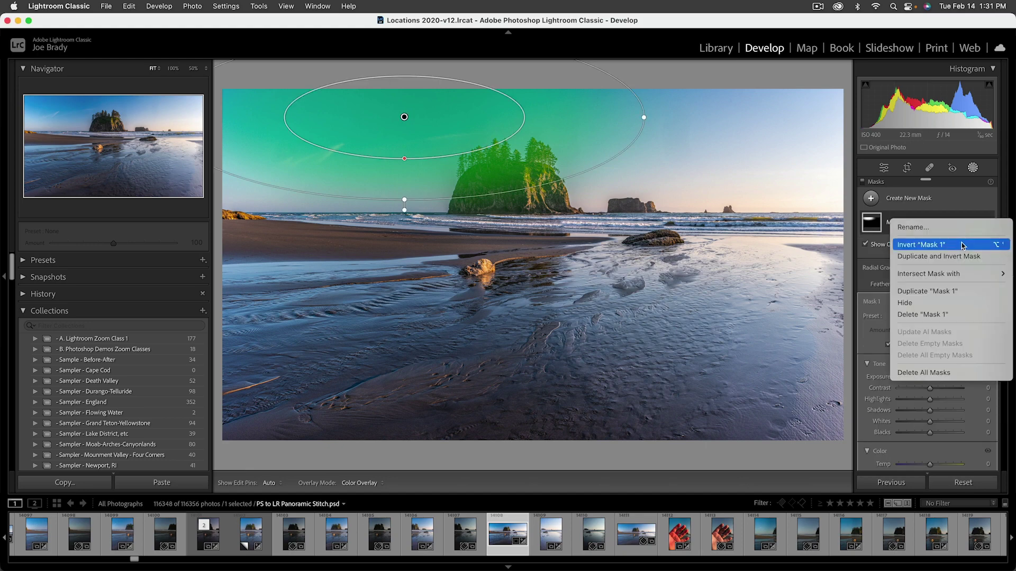
{"action": "mouse_move", "coordinate": [957, 274]}
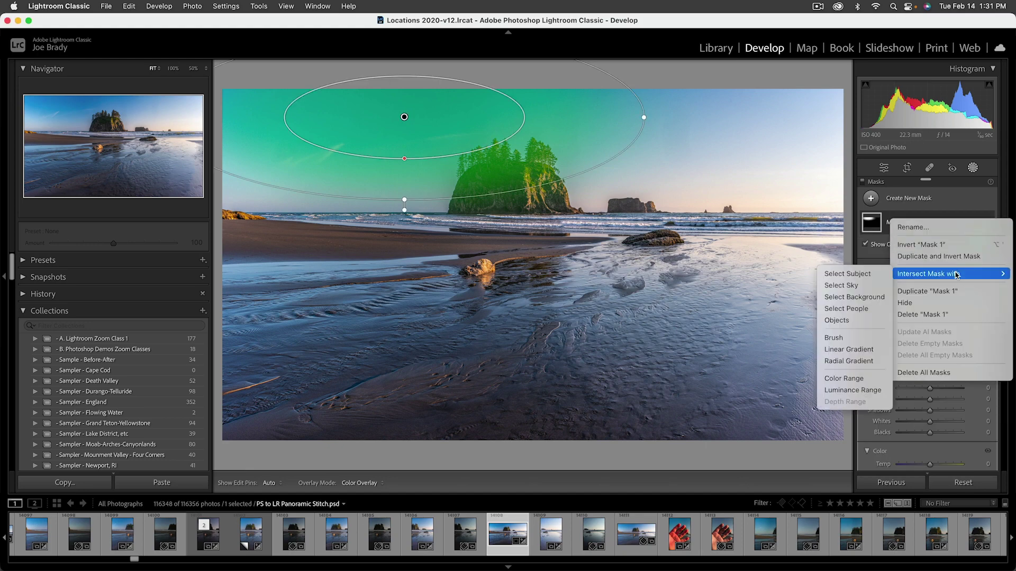
{"action": "left_click", "coordinate": [870, 287]}
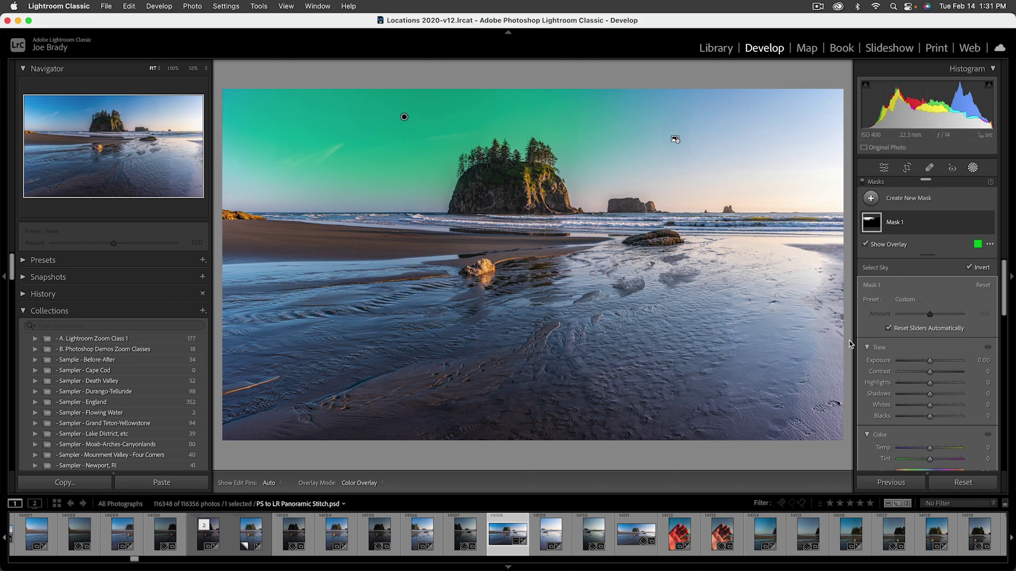
{"action": "left_click_drag", "start_coordinate": [929, 363], "coordinate": [934, 363]}
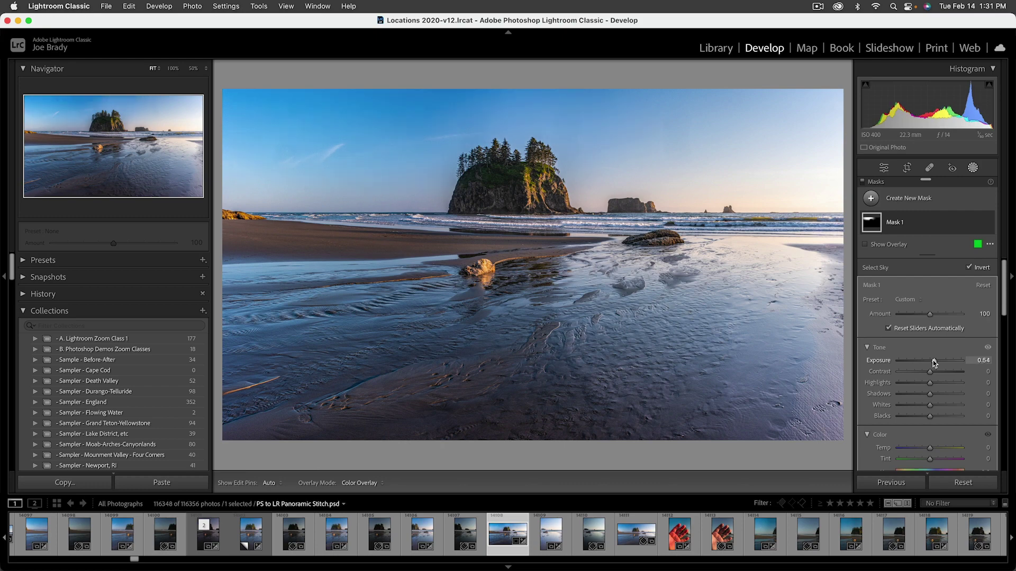
{"action": "key", "text": "Escape"}
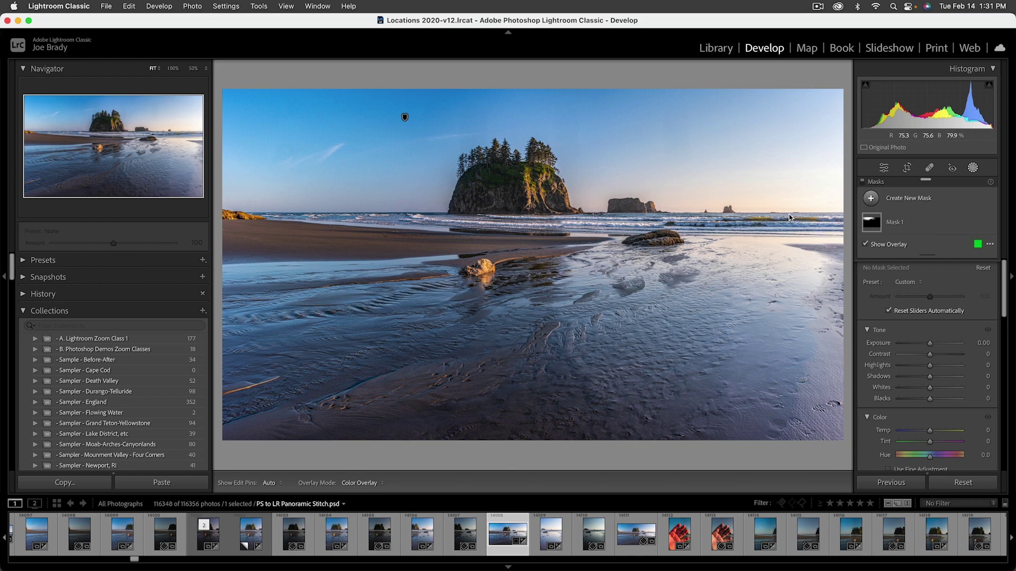
- Add a linear gradient mask fading leftward from the bright right side to the island, set its Exposure to -0.42, and deselect it
{"action": "left_click", "coordinate": [918, 199]}
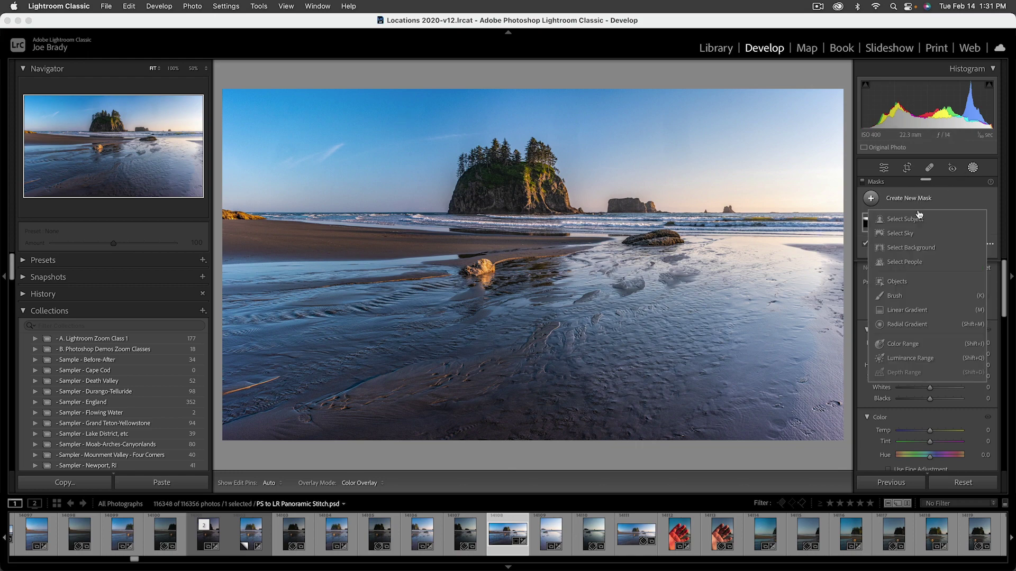
{"action": "left_click", "coordinate": [912, 309]}
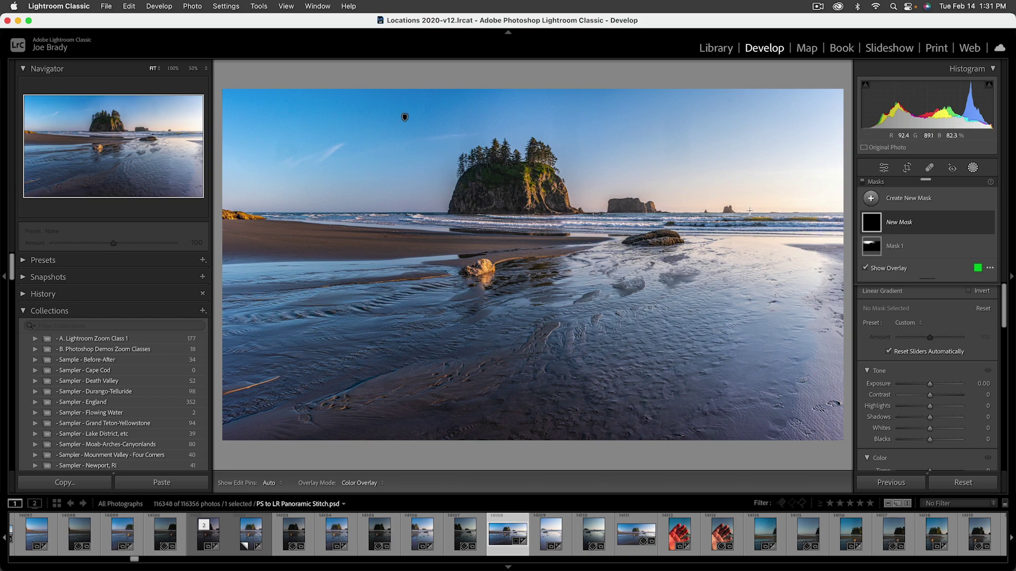
{"action": "left_click_drag", "start_coordinate": [745, 209], "coordinate": [456, 166]}
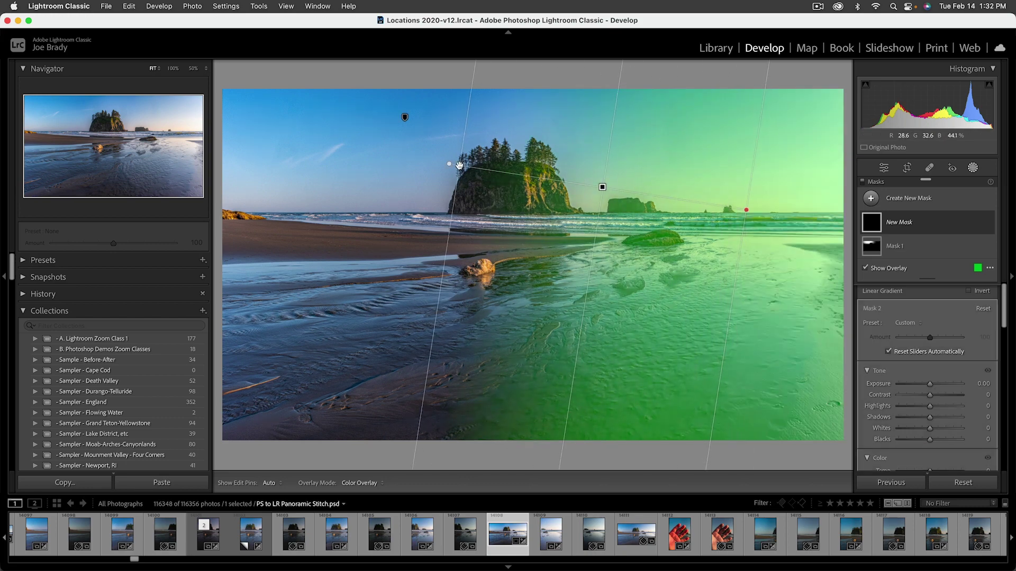
{"action": "left_click_drag", "start_coordinate": [928, 383], "coordinate": [927, 386]}
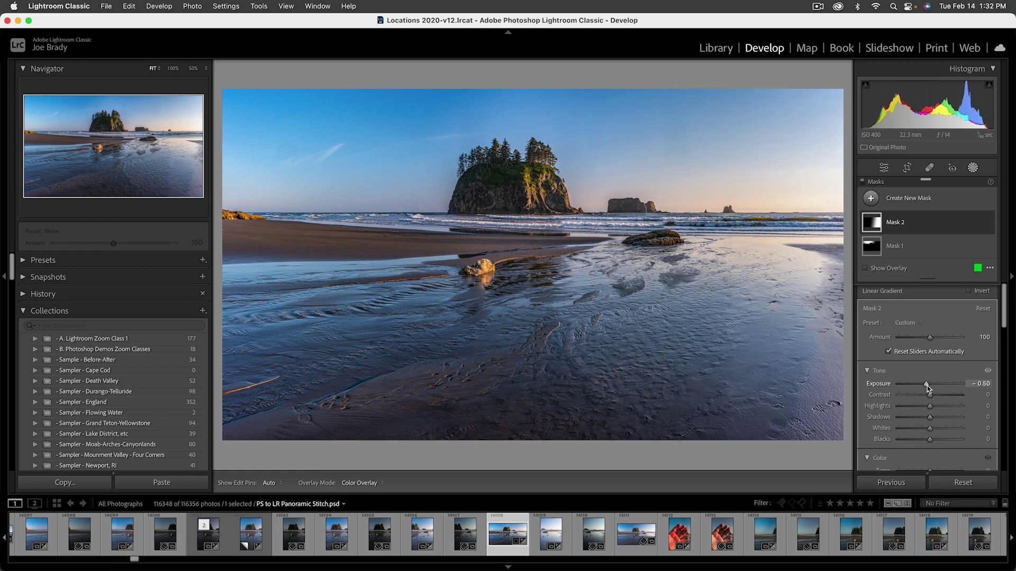
{"action": "left_click_drag", "start_coordinate": [925, 385], "coordinate": [929, 386]}
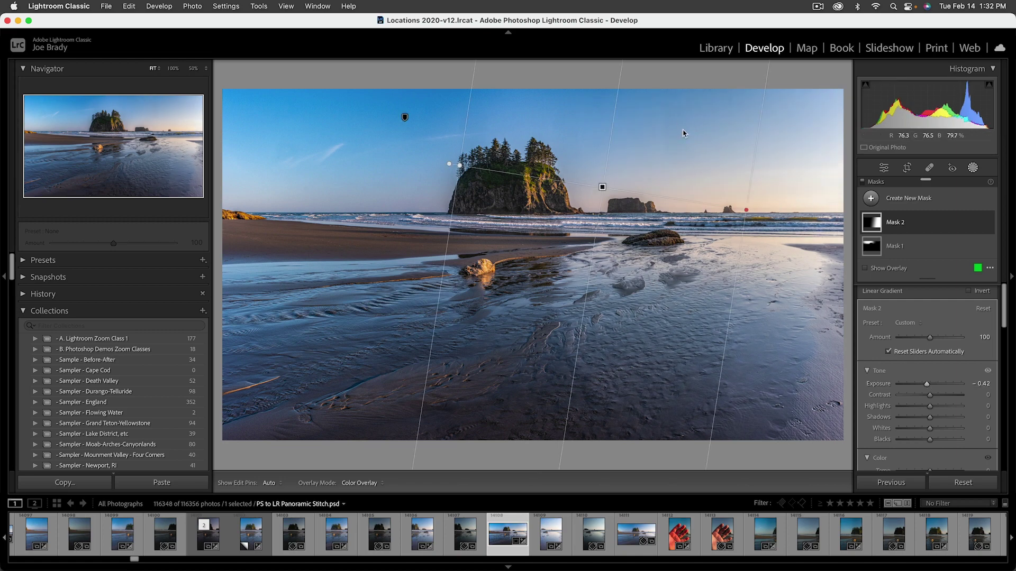
{"action": "left_click", "coordinate": [710, 184]}
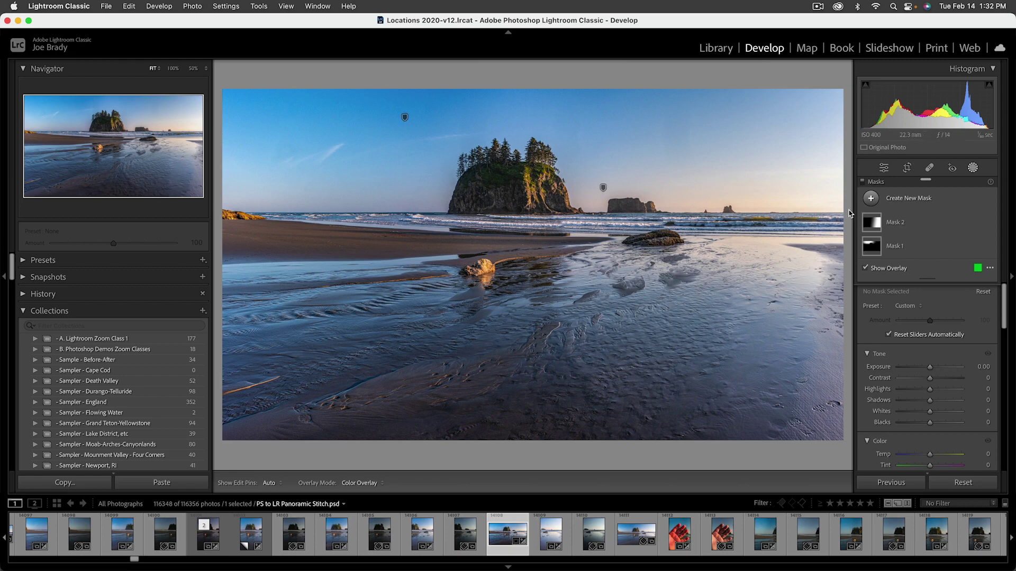
- Heal the uneven patches in the upper sky above and beside the island at brush size 81, and set the photo's Temp to -8
{"action": "left_click", "coordinate": [929, 168]}
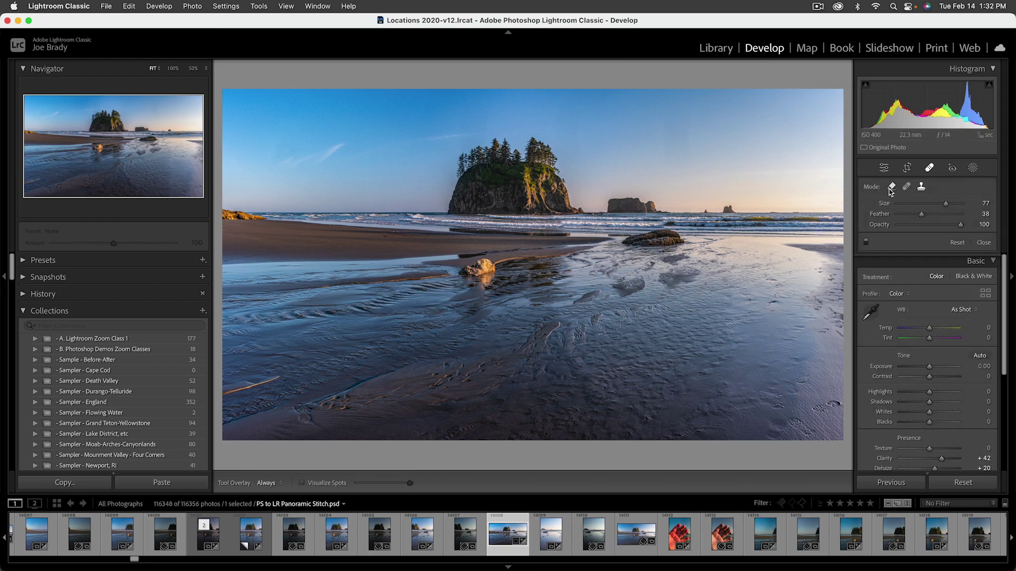
{"action": "scroll", "coordinate": [703, 164], "scroll_direction": "up", "scroll_amount": 2}
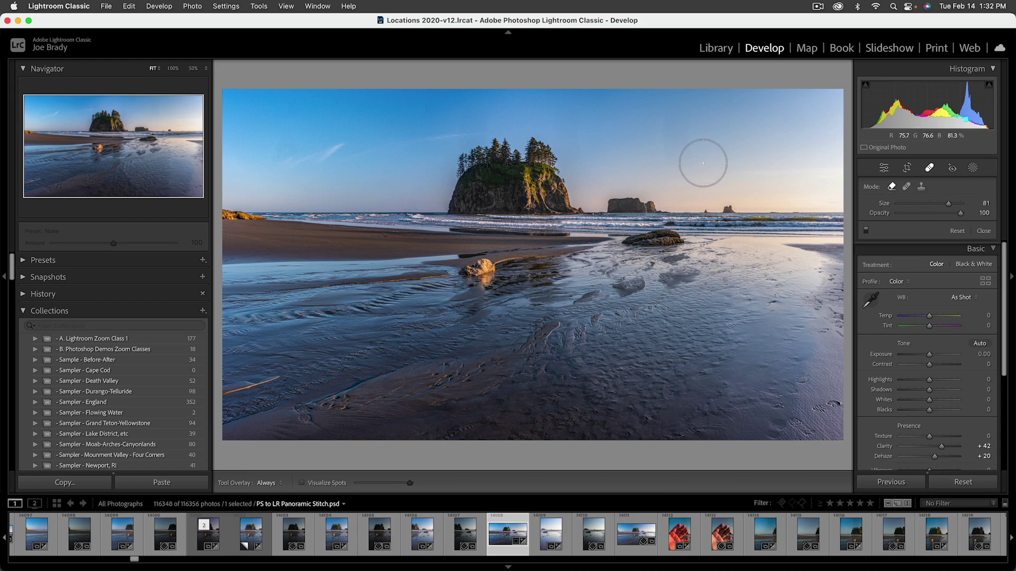
{"action": "left_click_drag", "start_coordinate": [675, 93], "coordinate": [676, 94]}
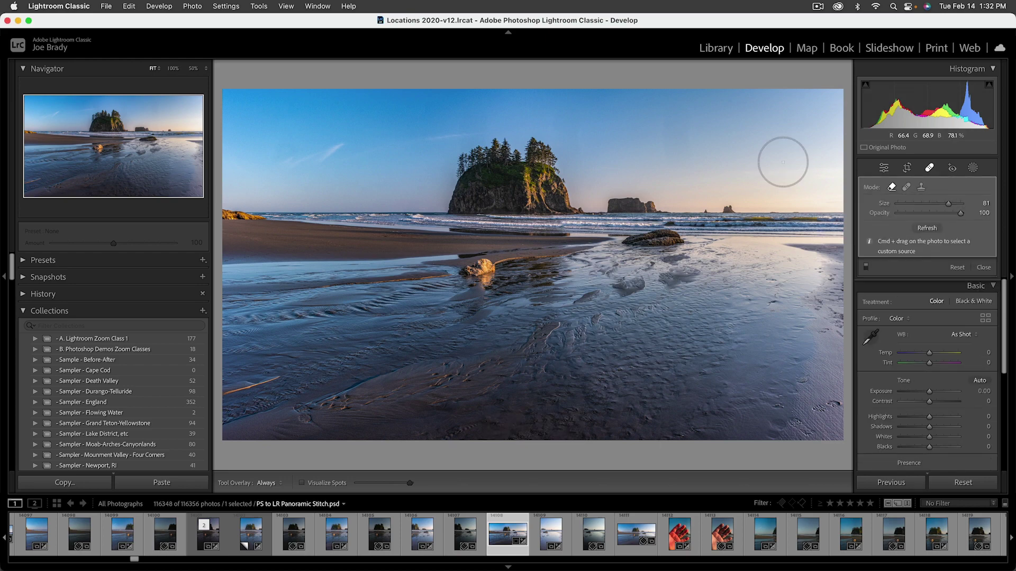
{"action": "mouse_move", "coordinate": [612, 110]}
{"action": "left_mouse_down"}
{"action": "mouse_move", "coordinate": [603, 133]}
{"action": "mouse_move", "coordinate": [554, 127]}
{"action": "left_mouse_up"}
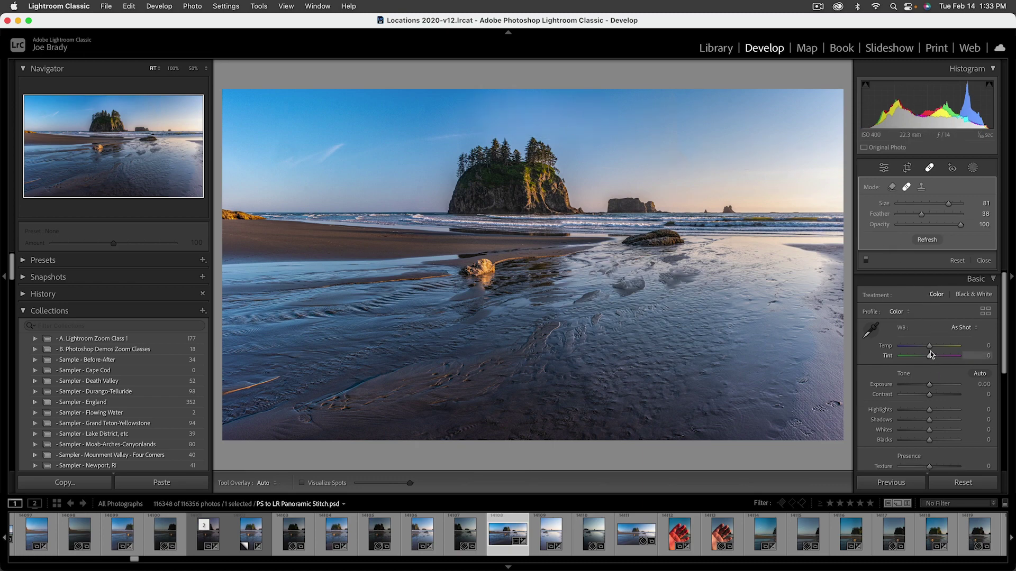
{"action": "left_click_drag", "start_coordinate": [929, 346], "coordinate": [927, 348]}
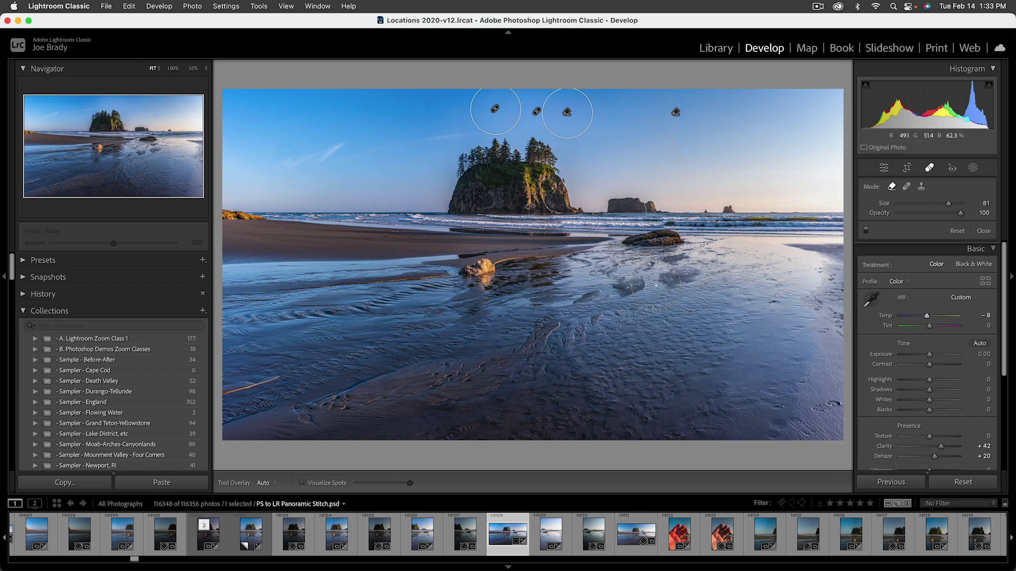
{"action": "key", "text": "q"}
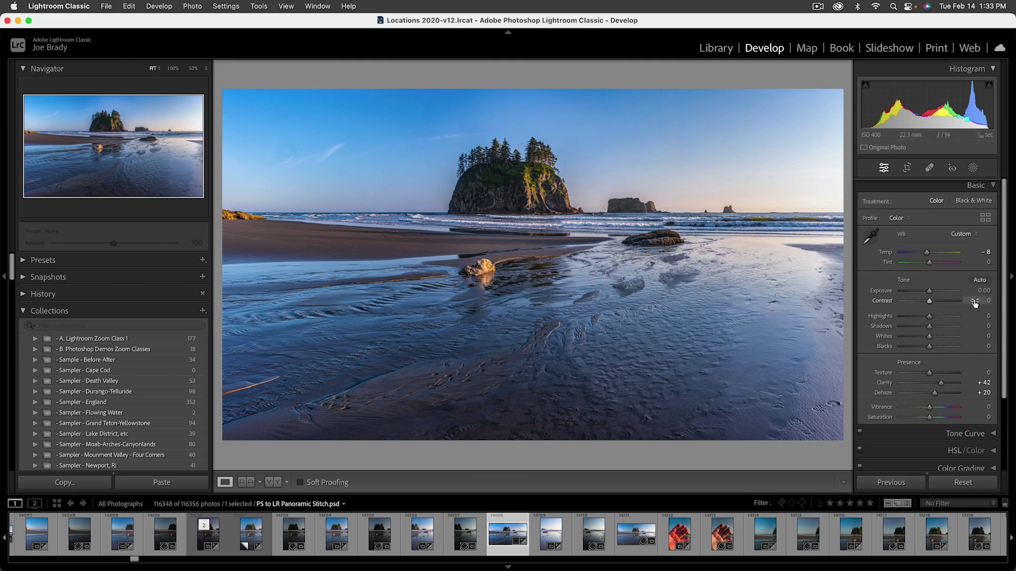
- Create a sky selection mask and invert it to cover the beach, water and rocks
{"action": "left_click", "coordinate": [974, 168]}
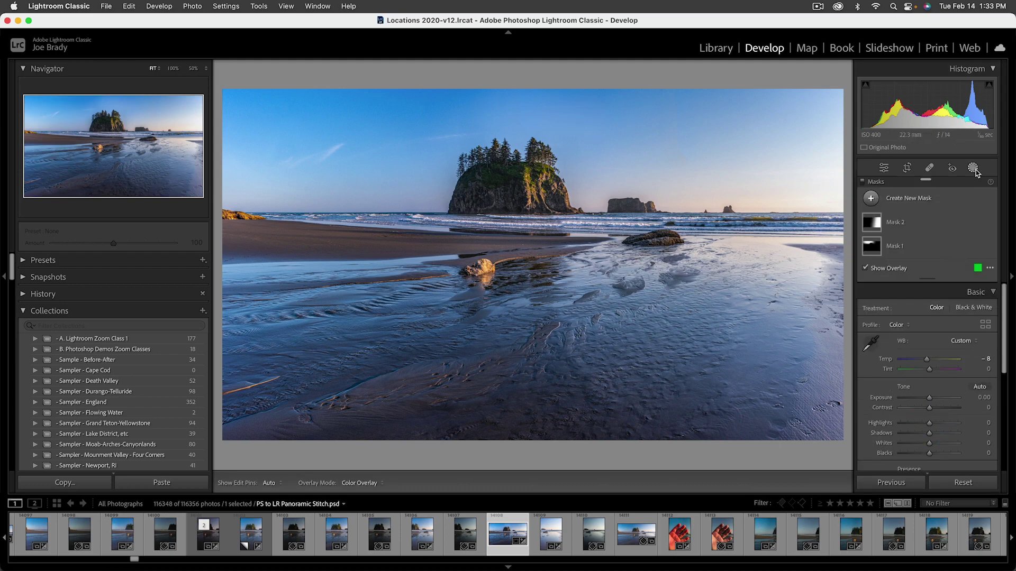
{"action": "left_click", "coordinate": [923, 200]}
{"action": "left_click", "coordinate": [917, 233]}
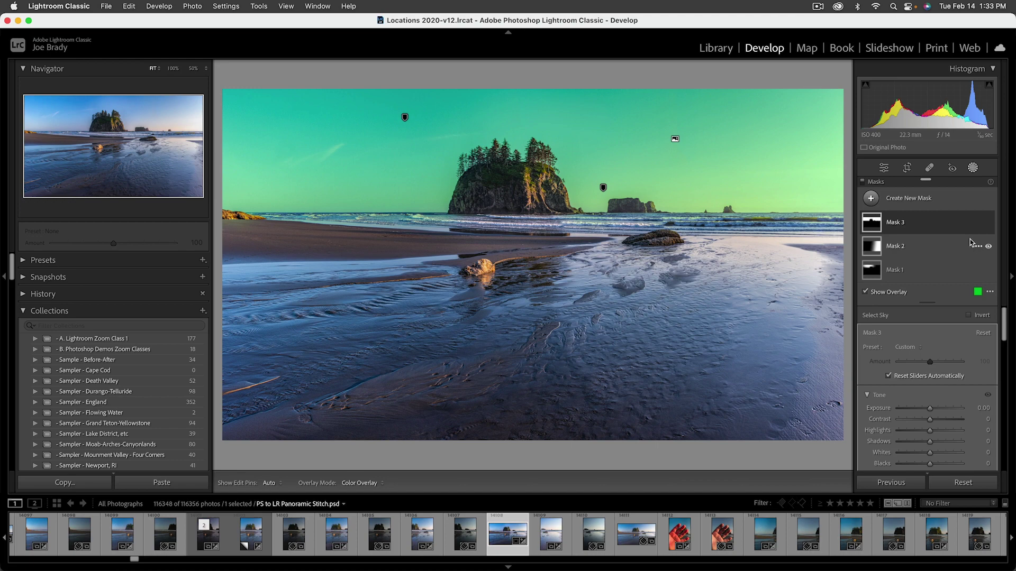
{"action": "left_click", "coordinate": [978, 222]}
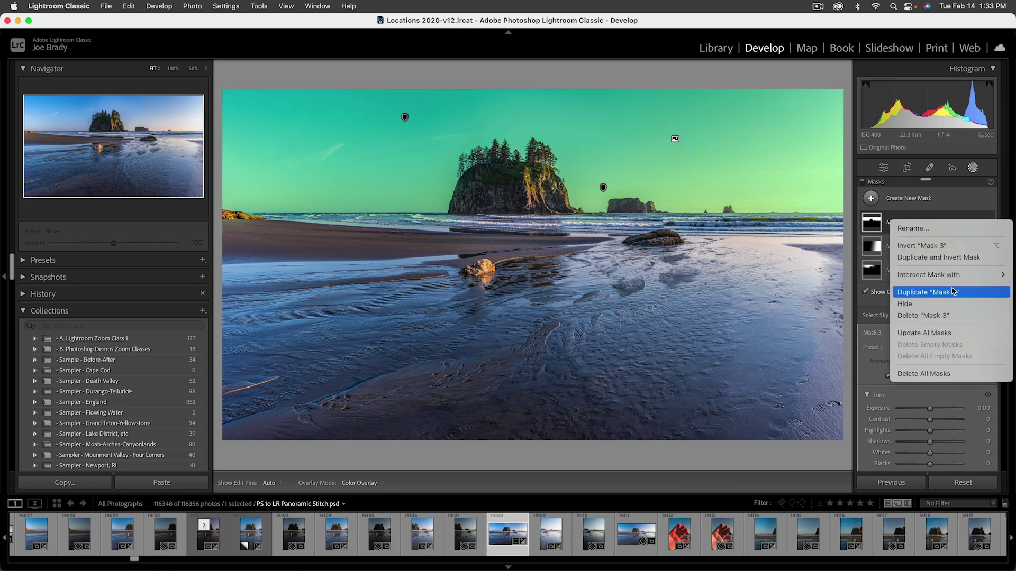
{"action": "left_click", "coordinate": [947, 248]}
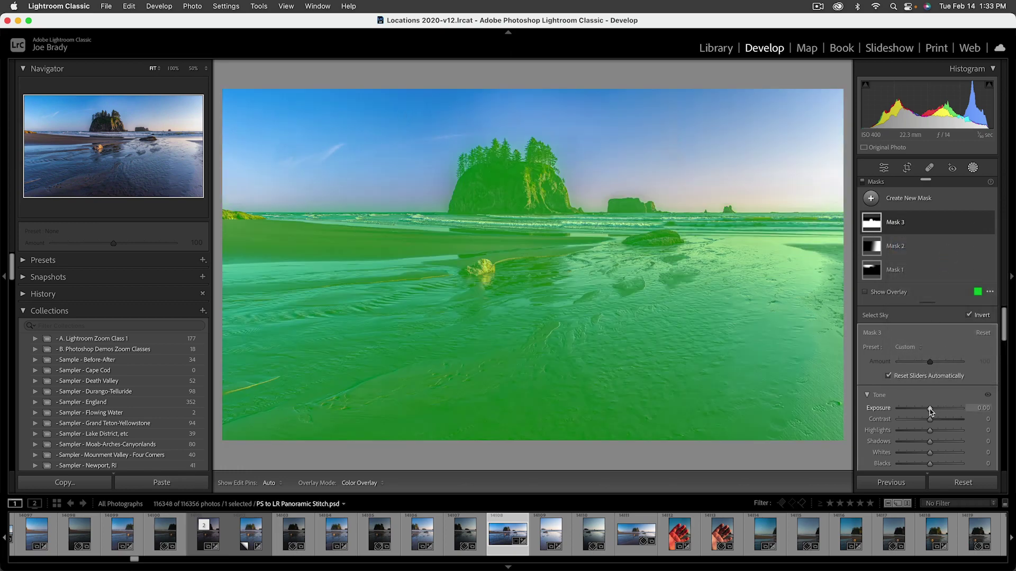
- Set the inverted sky mask's Exposure to 0.18, Temp to 14 and Saturation to 28
{"action": "left_click_drag", "start_coordinate": [929, 409], "coordinate": [931, 409]}
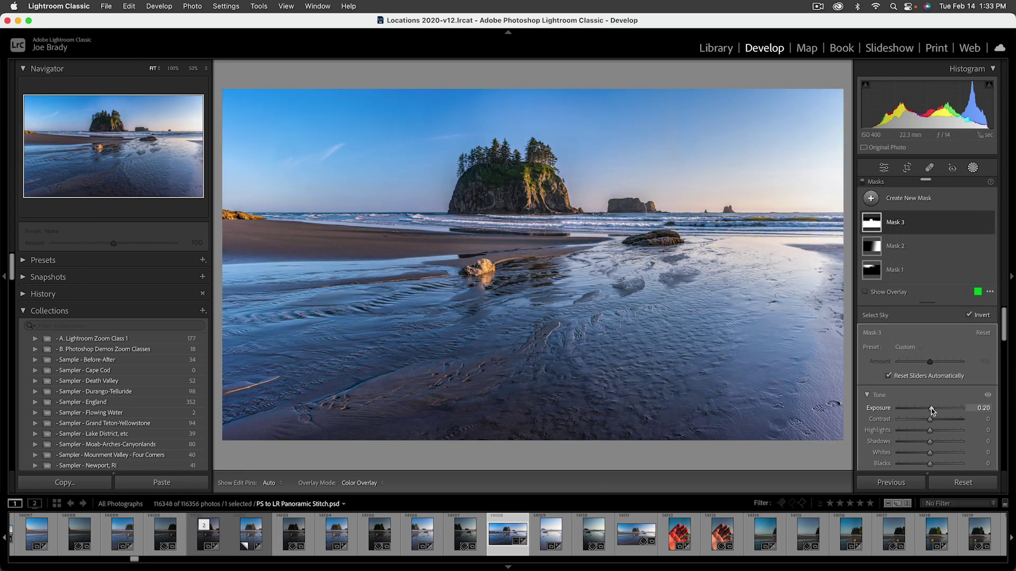
{"action": "scroll", "coordinate": [940, 398], "scroll_direction": "down", "scroll_amount": 4}
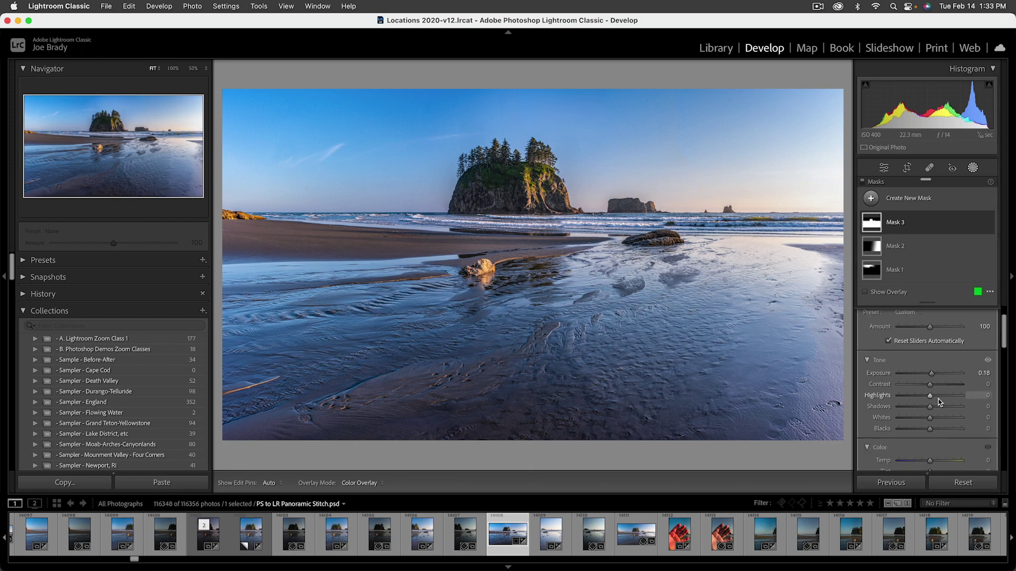
{"action": "scroll", "coordinate": [938, 399], "scroll_direction": "down", "scroll_amount": 1}
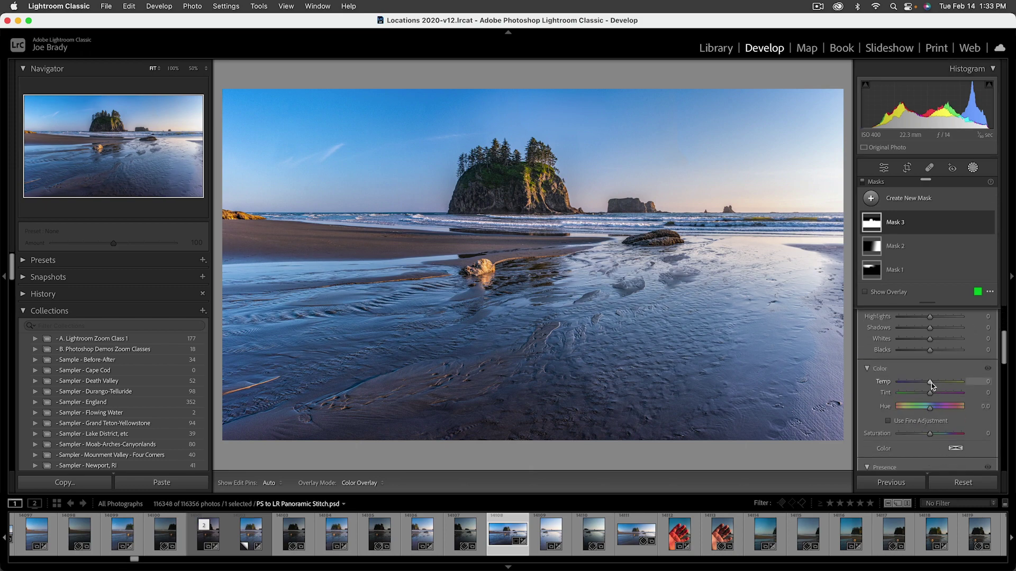
{"action": "left_click_drag", "start_coordinate": [931, 383], "coordinate": [934, 382]}
{"action": "left_click", "coordinate": [937, 433]}
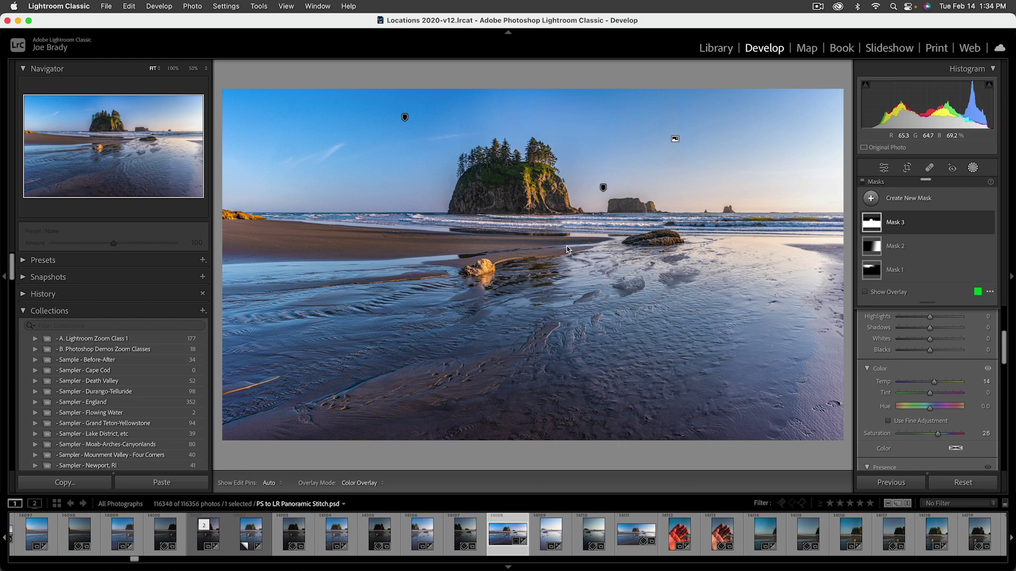
- Paint a brush mask with Auto Mask over the large tree-topped island, and set its Exposure to 0.61 and Temp to 16
{"action": "left_click", "coordinate": [894, 197]}
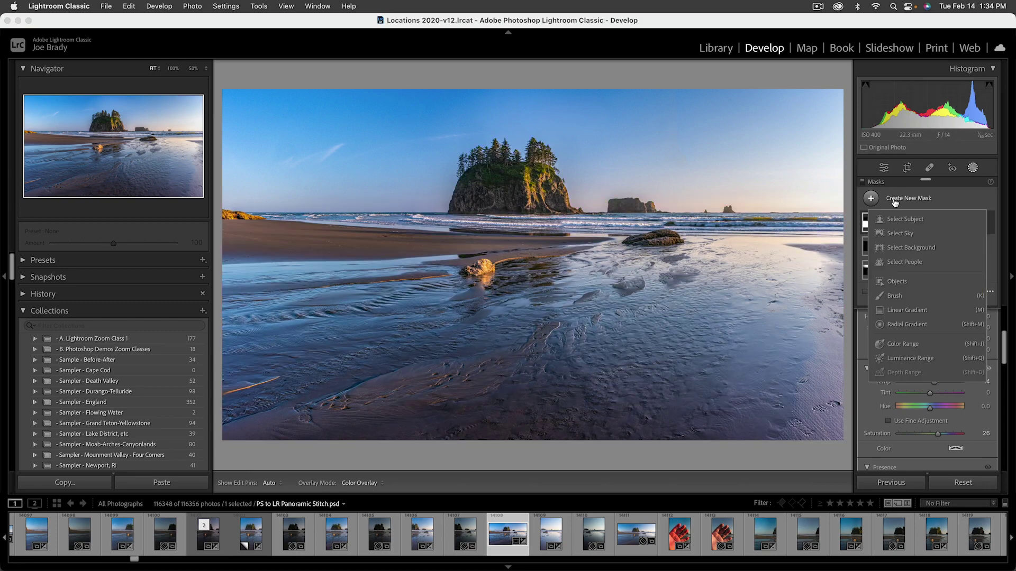
{"action": "left_click", "coordinate": [894, 296]}
{"action": "scroll", "coordinate": [898, 341], "scroll_direction": "up", "scroll_amount": 5}
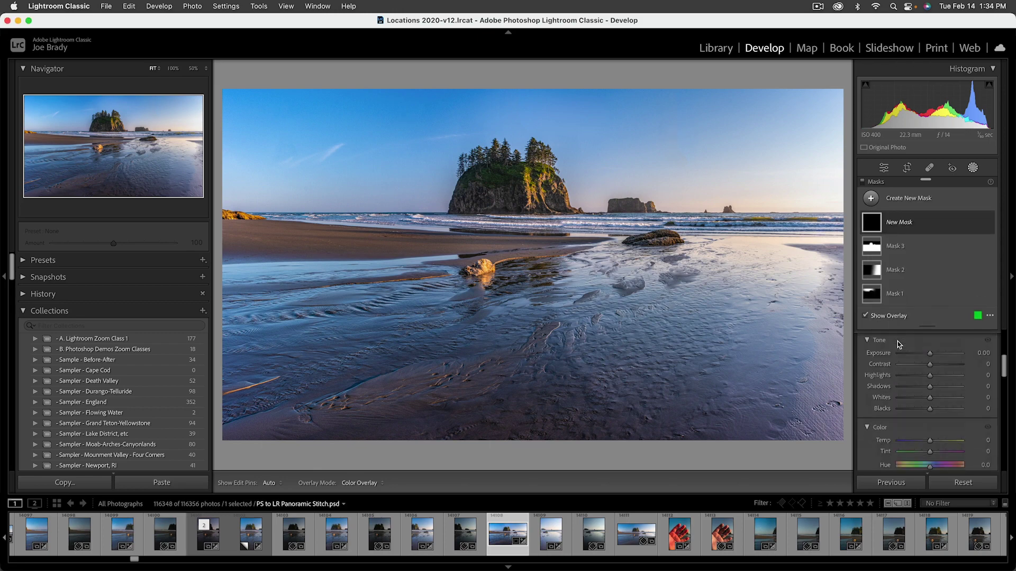
{"action": "left_click", "coordinate": [888, 407]}
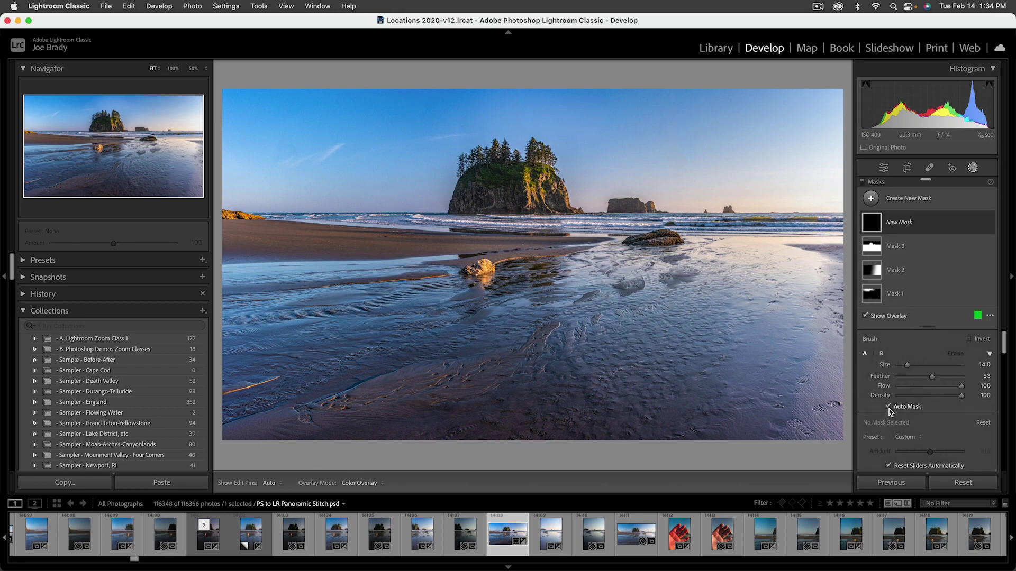
{"action": "mouse_move", "coordinate": [494, 173]}
{"action": "left_mouse_down"}
{"action": "mouse_move", "coordinate": [468, 201]}
{"action": "mouse_move", "coordinate": [557, 201]}
{"action": "mouse_move", "coordinate": [556, 174]}
{"action": "mouse_move", "coordinate": [489, 169]}
{"action": "left_mouse_up"}
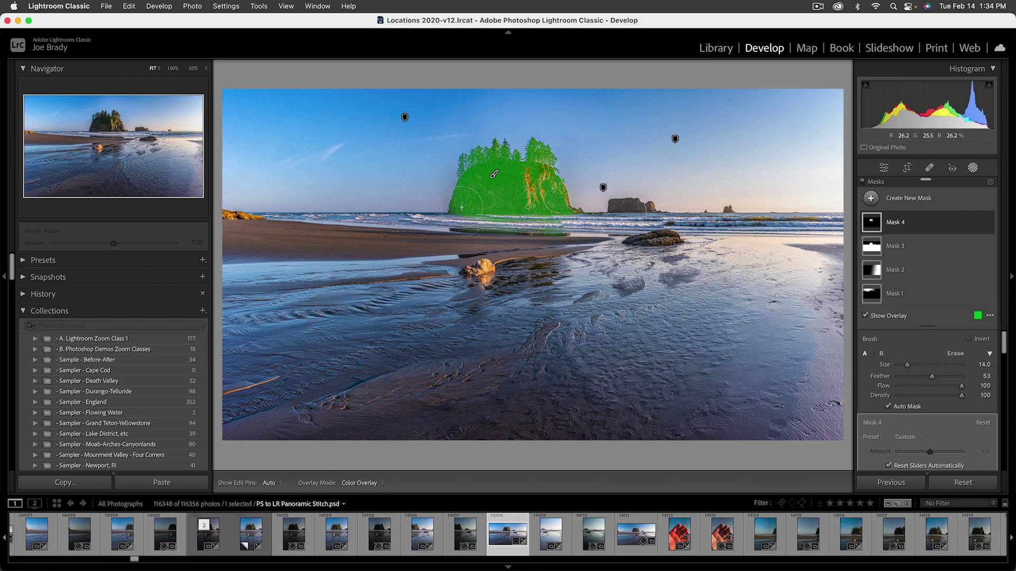
{"action": "scroll", "coordinate": [915, 419], "scroll_direction": "down", "scroll_amount": 3}
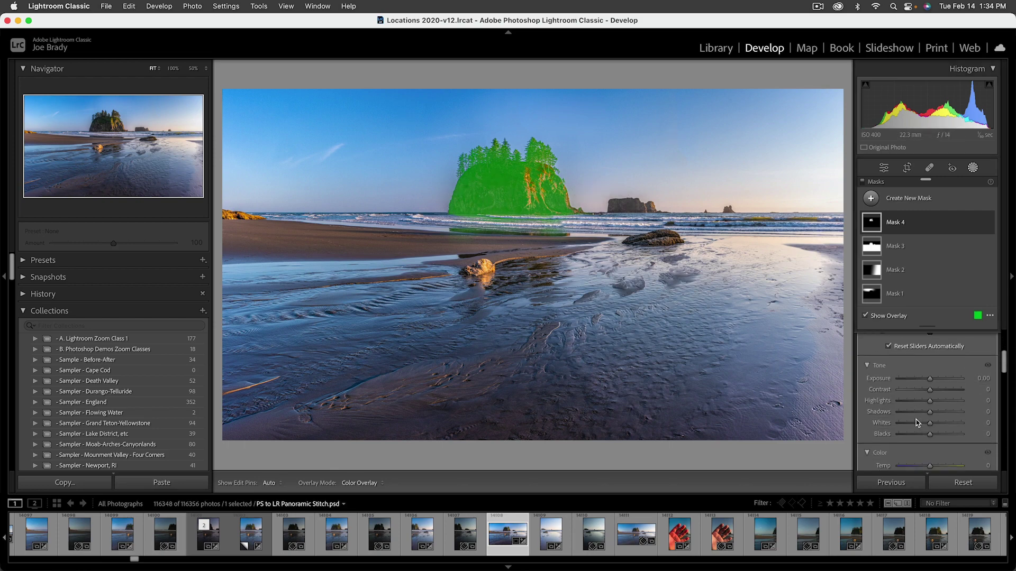
{"action": "left_click_drag", "start_coordinate": [928, 369], "coordinate": [935, 368]}
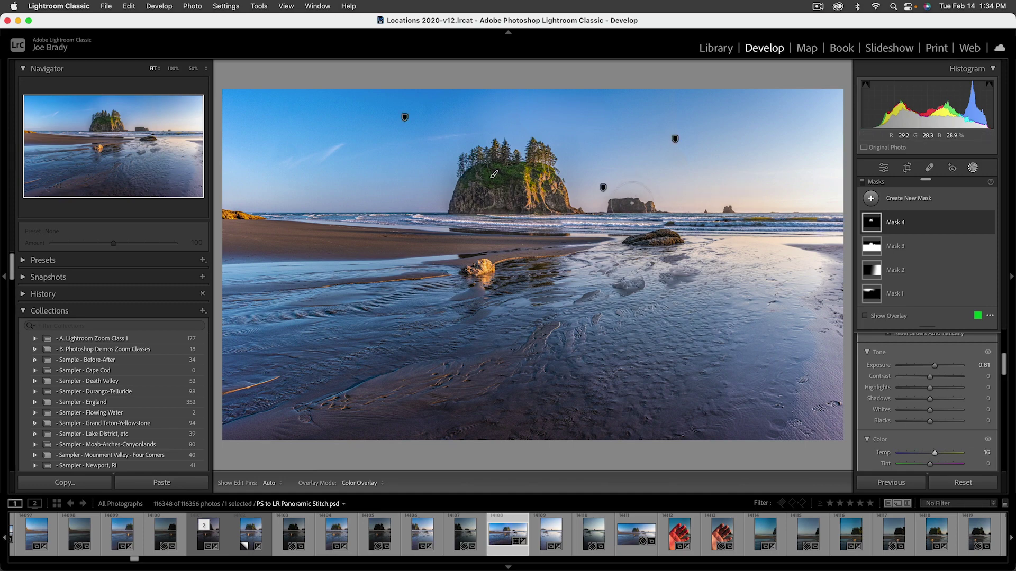
- Paint a separate brush mask over the small flat-topped rock beside the island, set its Dehaze to 16, and close masking
{"action": "key", "text": "k"}
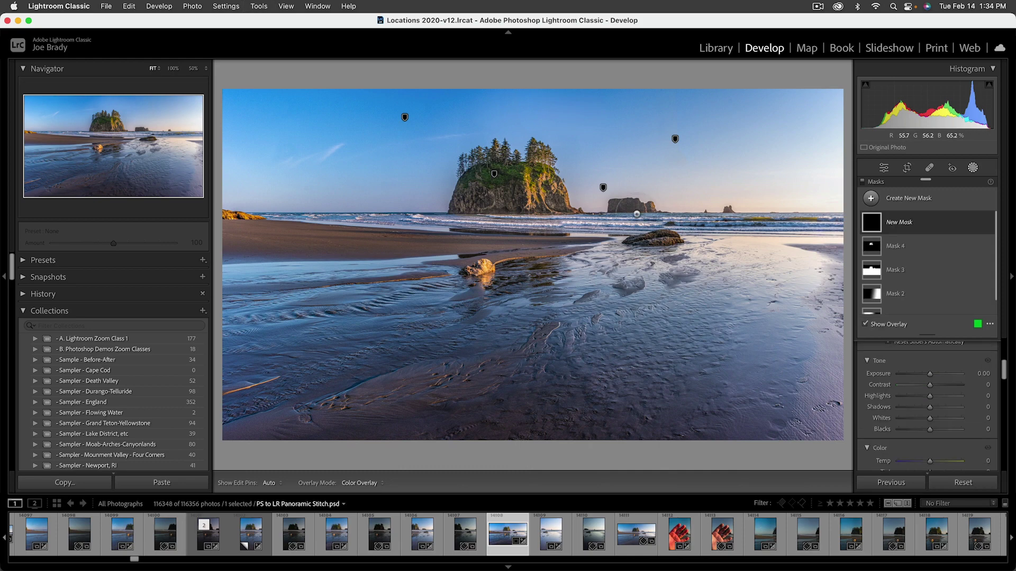
{"action": "key", "text": "Escape"}
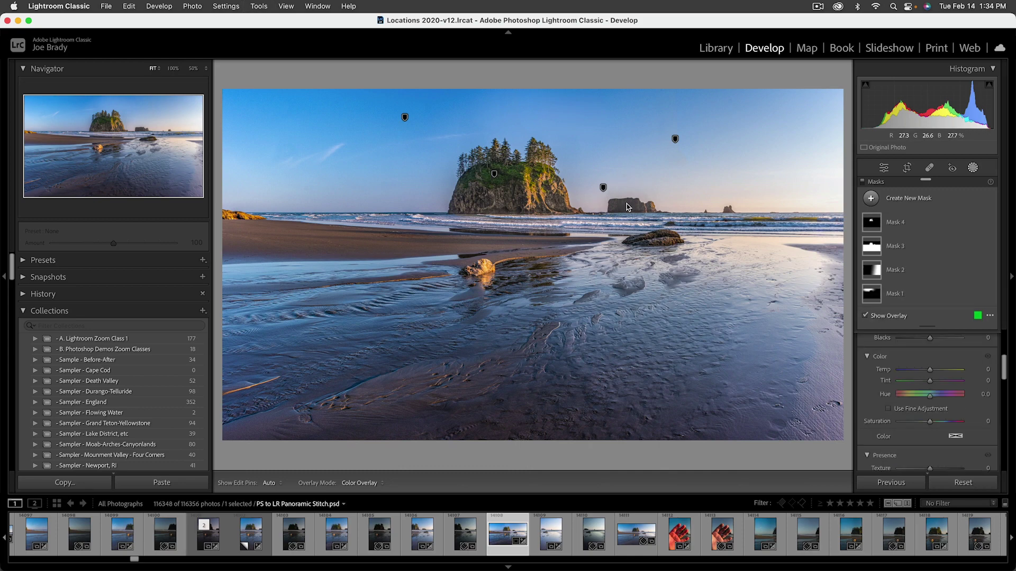
{"action": "key", "text": "k"}
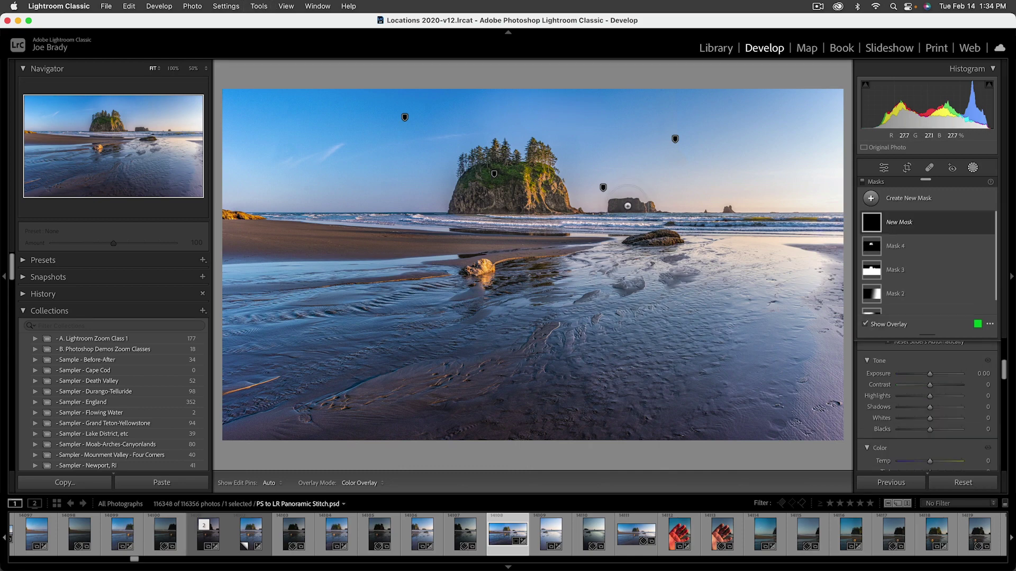
{"action": "left_click", "coordinate": [629, 207]}
{"action": "left_click", "coordinate": [646, 207]}
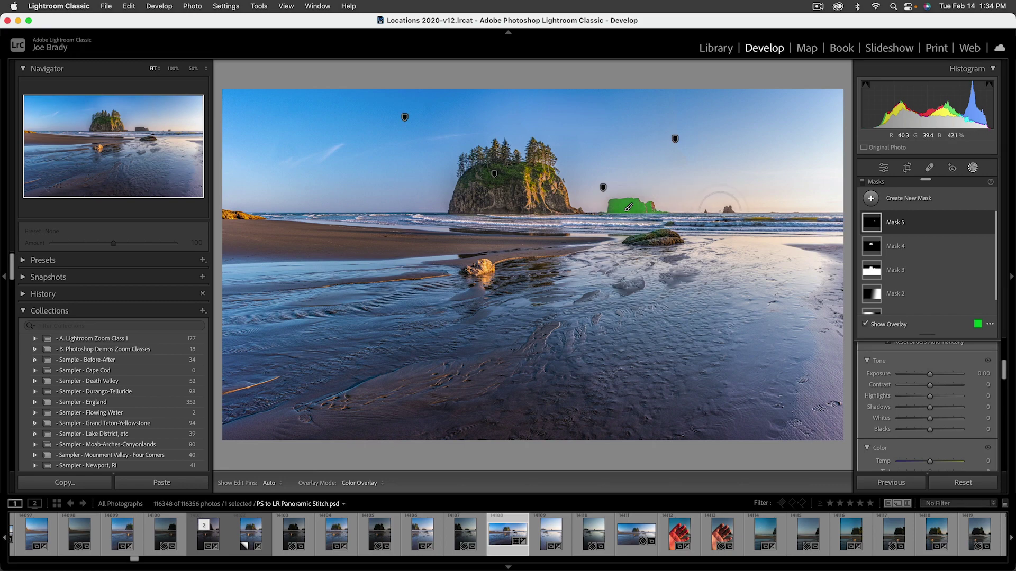
{"action": "scroll", "coordinate": [938, 409], "scroll_direction": "down", "scroll_amount": 5}
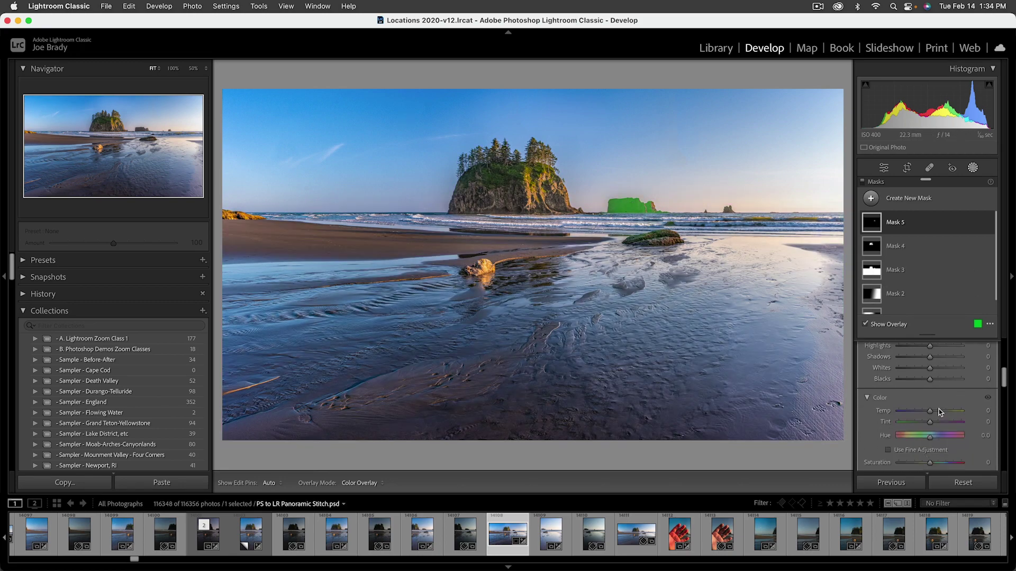
{"action": "left_click_drag", "start_coordinate": [939, 412], "coordinate": [934, 415]}
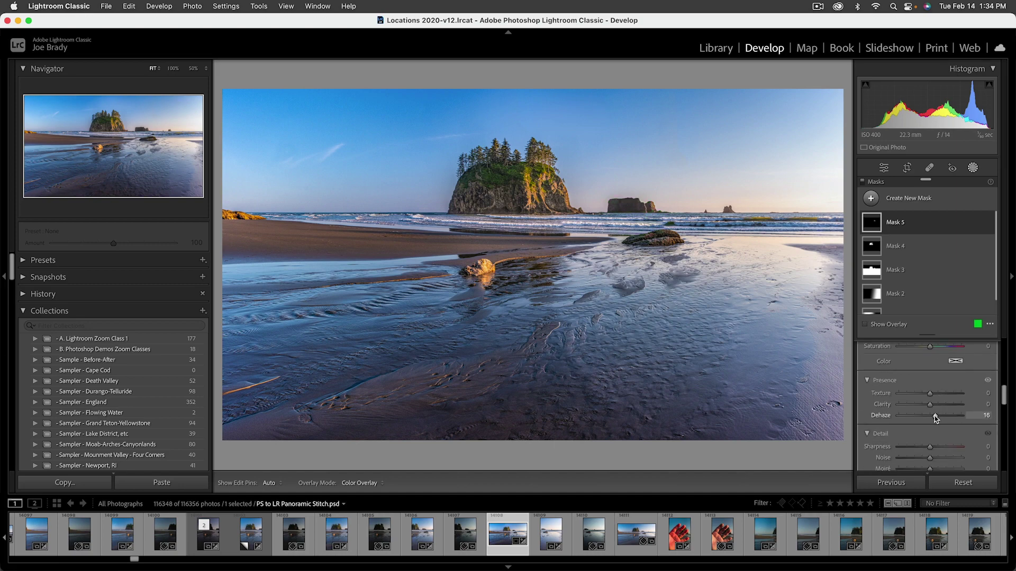
{"action": "scroll", "coordinate": [934, 416], "scroll_direction": "down", "scroll_amount": 1}
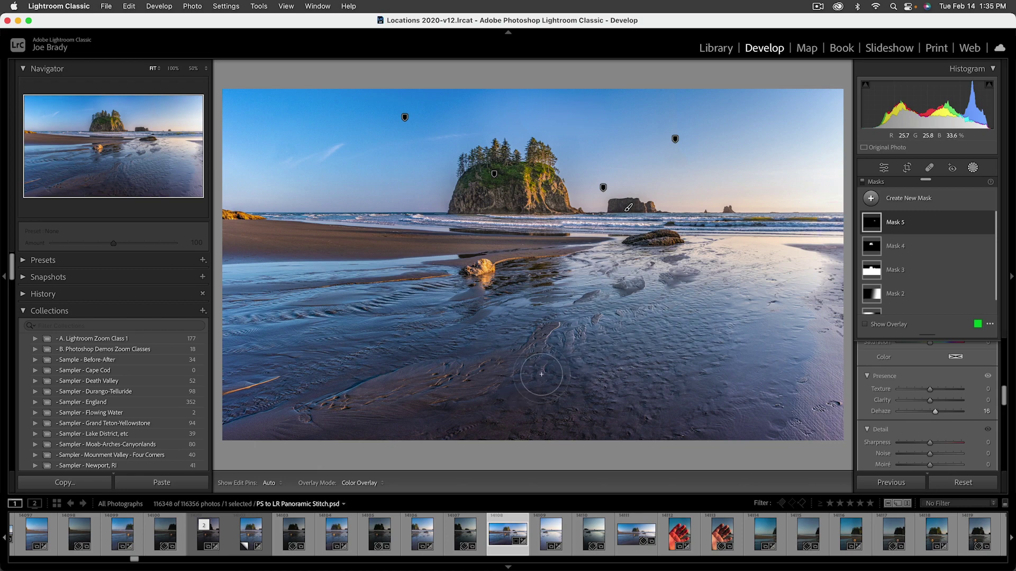
{"action": "key", "text": "shift+w"}
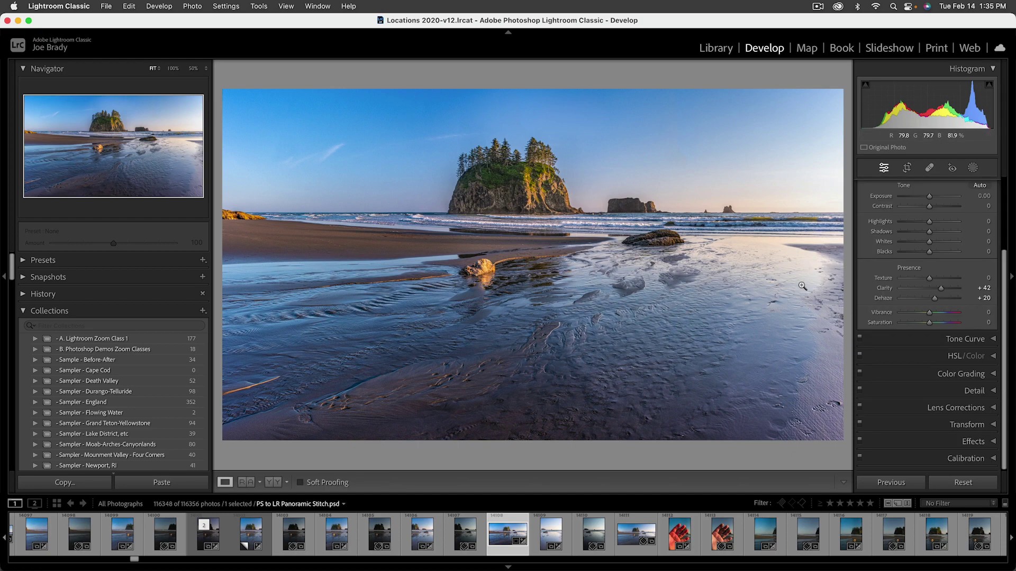
- Crop the panorama tighter by trimming the right side, the foreground sand and a thin strip of sky
{"action": "key", "text": "r"}
{"action": "left_click_drag", "start_coordinate": [827, 267], "coordinate": [780, 266]}
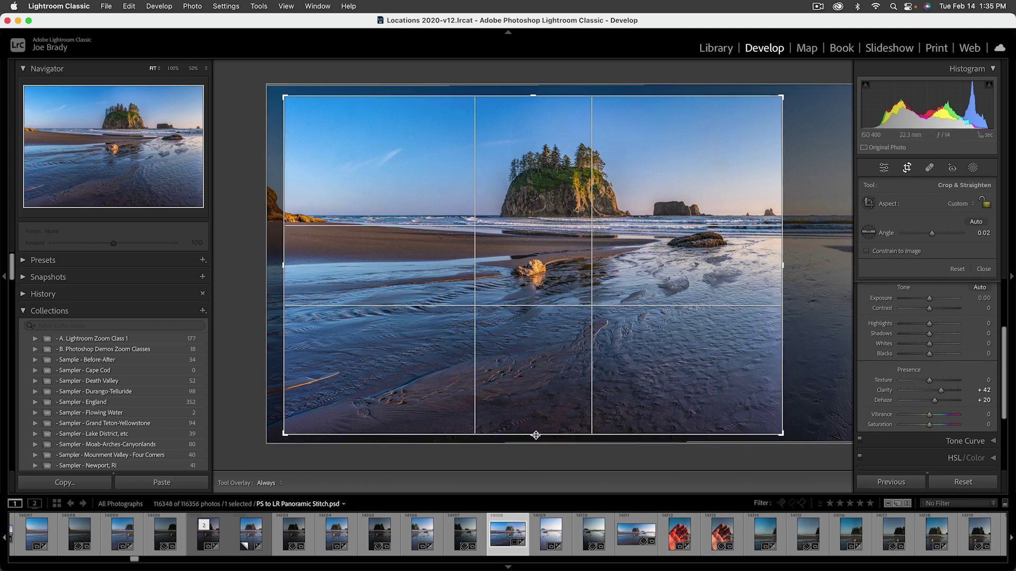
{"action": "left_click_drag", "start_coordinate": [535, 435], "coordinate": [536, 420]}
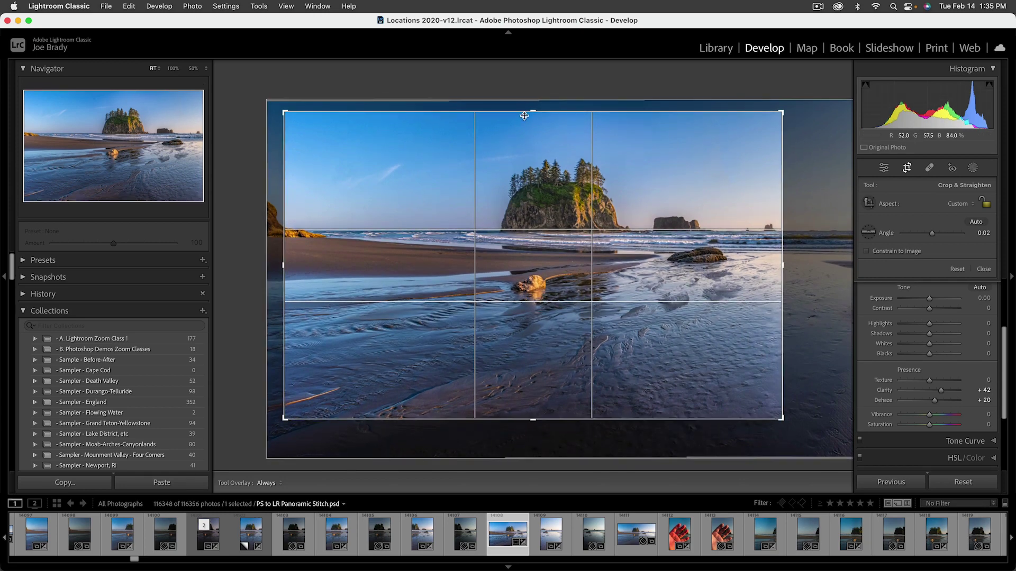
{"action": "left_click_drag", "start_coordinate": [528, 109], "coordinate": [528, 116]}
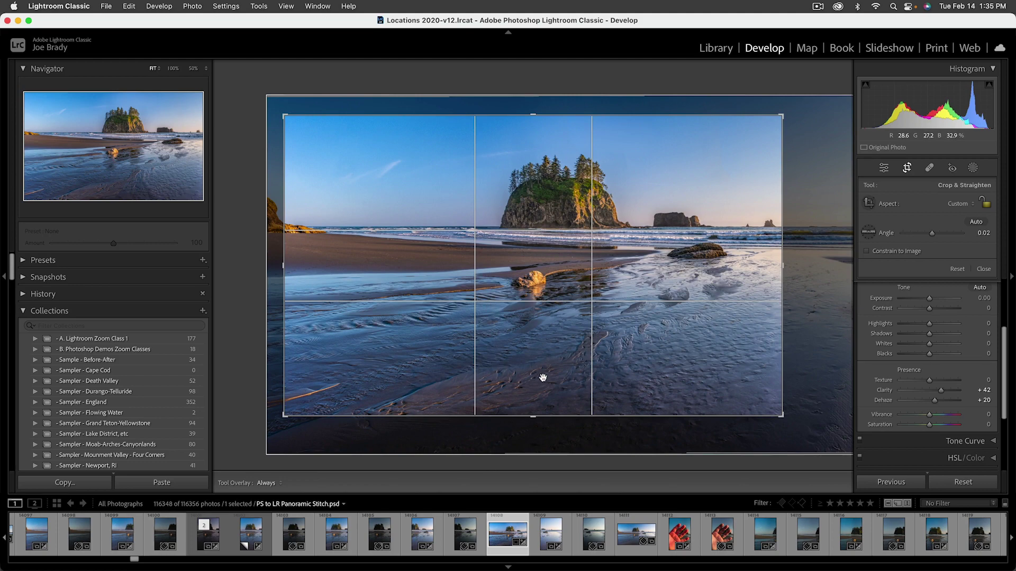
{"action": "key", "text": "Return"}
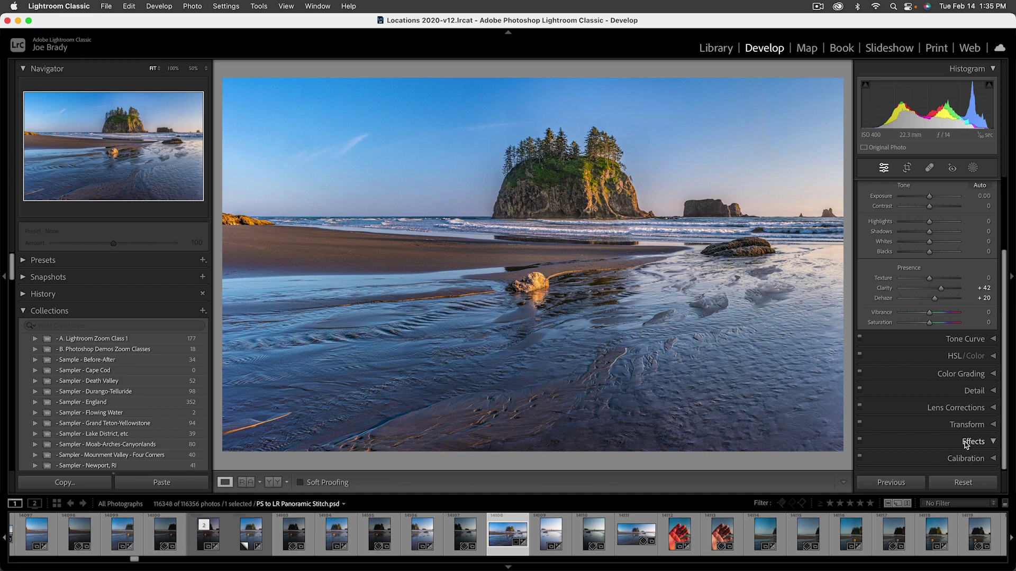
- Add a post-crop vignette with Amount -11
{"action": "left_click", "coordinate": [951, 443]}
{"action": "left_click_drag", "start_coordinate": [929, 342], "coordinate": [928, 342]}
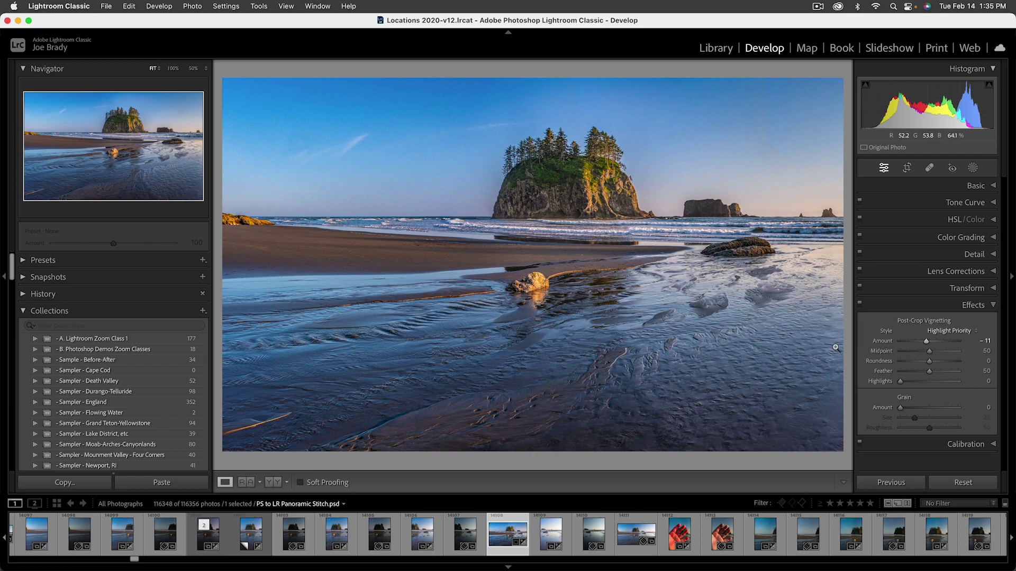
- Paint a size 24 brush mask without Auto Mask from the foreground water up to the island, and erase it from the sunlit boulder
{"action": "key", "text": "k"}
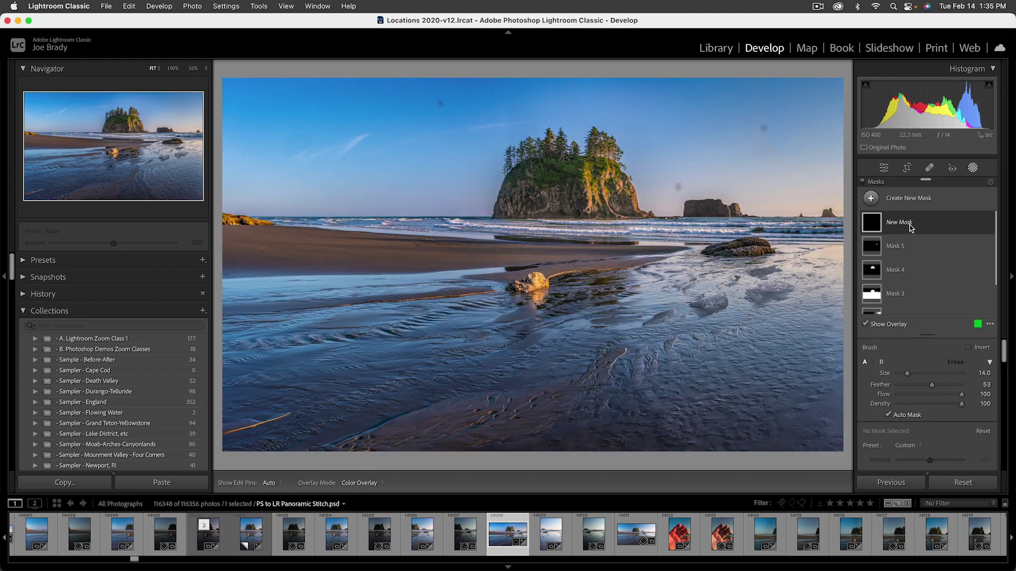
{"action": "left_click", "coordinate": [889, 416]}
{"action": "scroll", "coordinate": [566, 268], "scroll_direction": "up", "scroll_amount": 5}
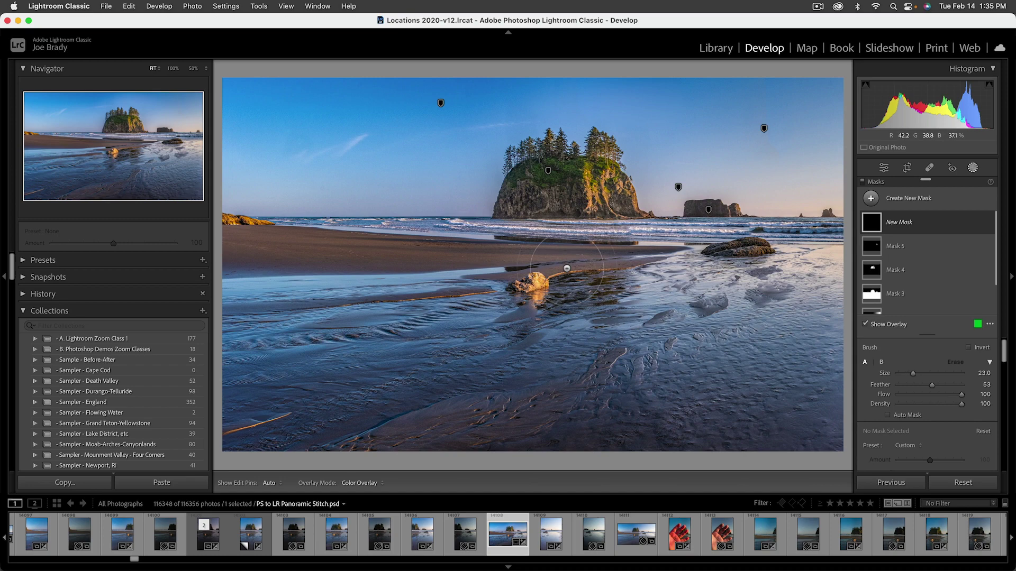
{"action": "scroll", "coordinate": [566, 269], "scroll_direction": "up", "scroll_amount": 1}
{"action": "key", "text": "h"}
{"action": "mouse_move", "coordinate": [317, 407]}
{"action": "left_mouse_down"}
{"action": "mouse_move", "coordinate": [432, 330]}
{"action": "mouse_move", "coordinate": [449, 283]}
{"action": "mouse_move", "coordinate": [508, 233]}
{"action": "mouse_move", "coordinate": [548, 178]}
{"action": "left_mouse_up"}
{"action": "key", "text": "h"}
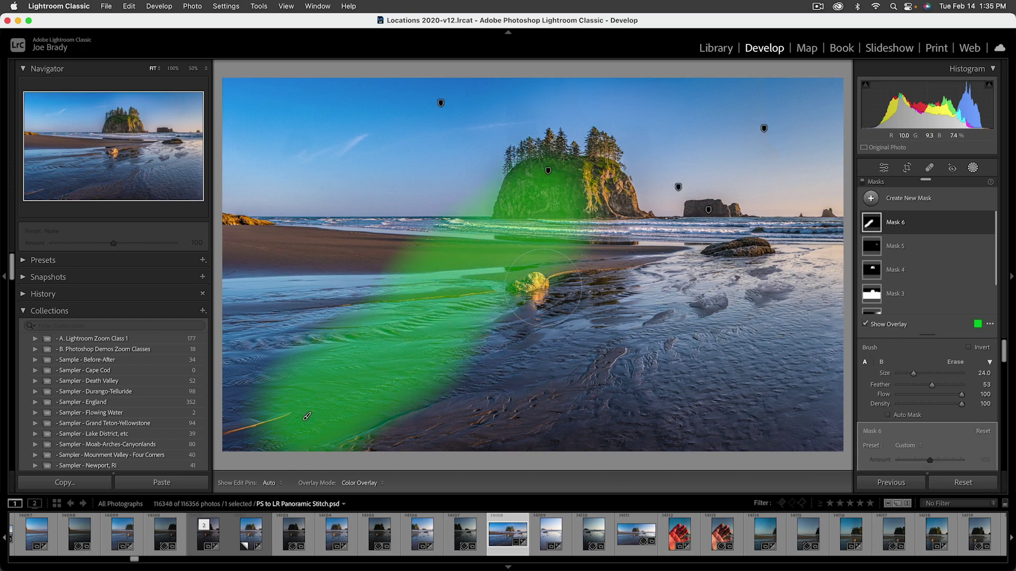
{"action": "key", "text": "h"}
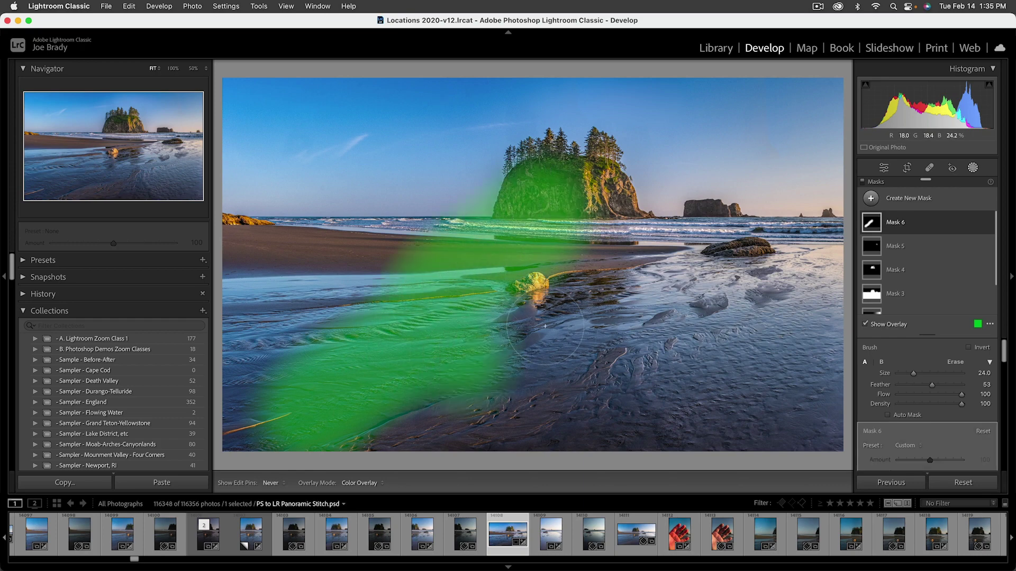
{"action": "mouse_move", "coordinate": [545, 326]}
{"action": "left_mouse_down"}
{"action": "mouse_move", "coordinate": [608, 248]}
{"action": "mouse_move", "coordinate": [608, 265]}
{"action": "mouse_move", "coordinate": [576, 253]}
{"action": "left_mouse_up"}
{"action": "key", "text": "h"}
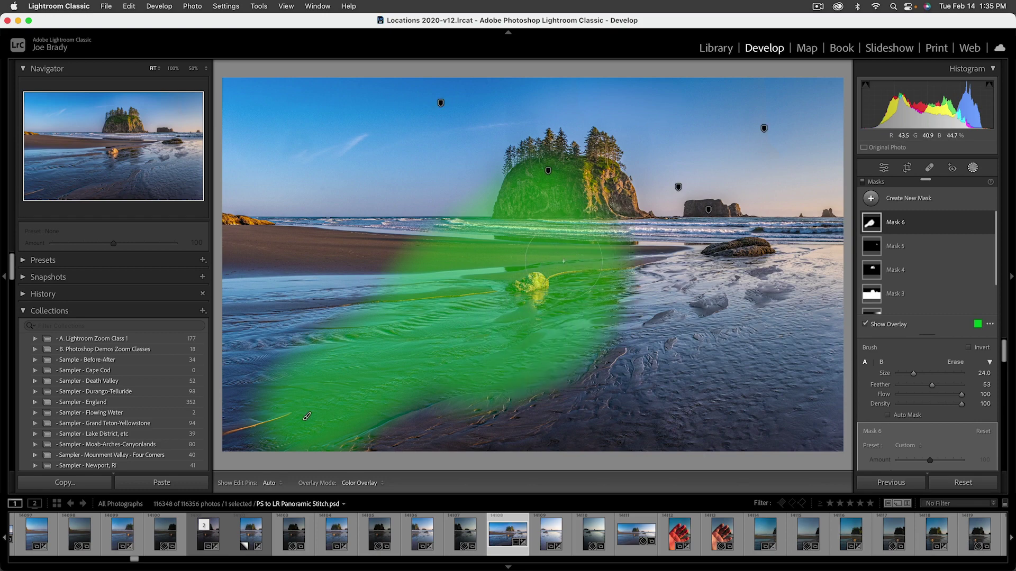
{"action": "key", "text": "alt"}
{"action": "left_click_drag", "start_coordinate": [535, 281], "coordinate": [531, 282]}
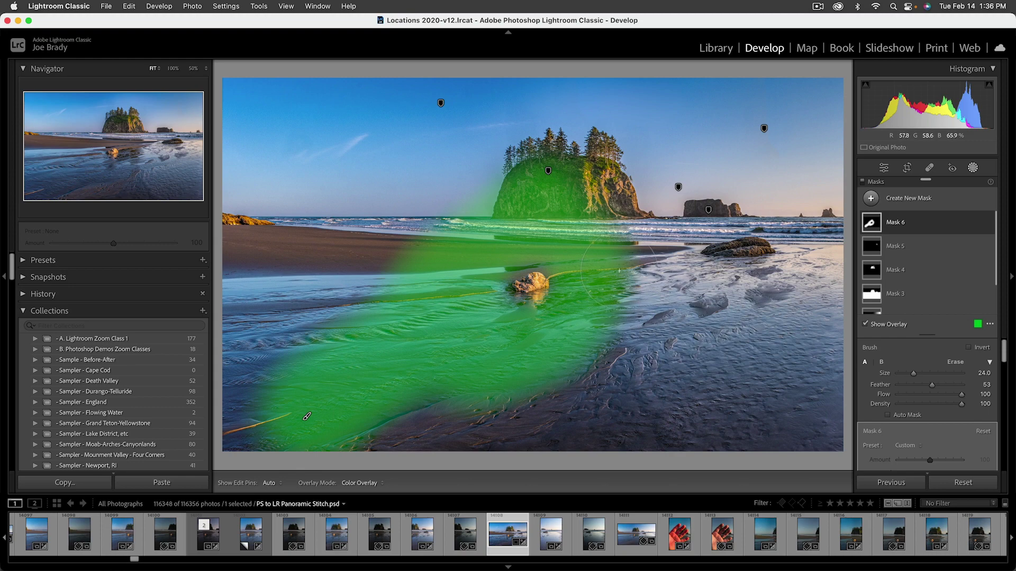
- Set the new brush mask's Exposure to 0.40 and close masking
{"action": "scroll", "coordinate": [931, 464], "scroll_direction": "down", "scroll_amount": 3}
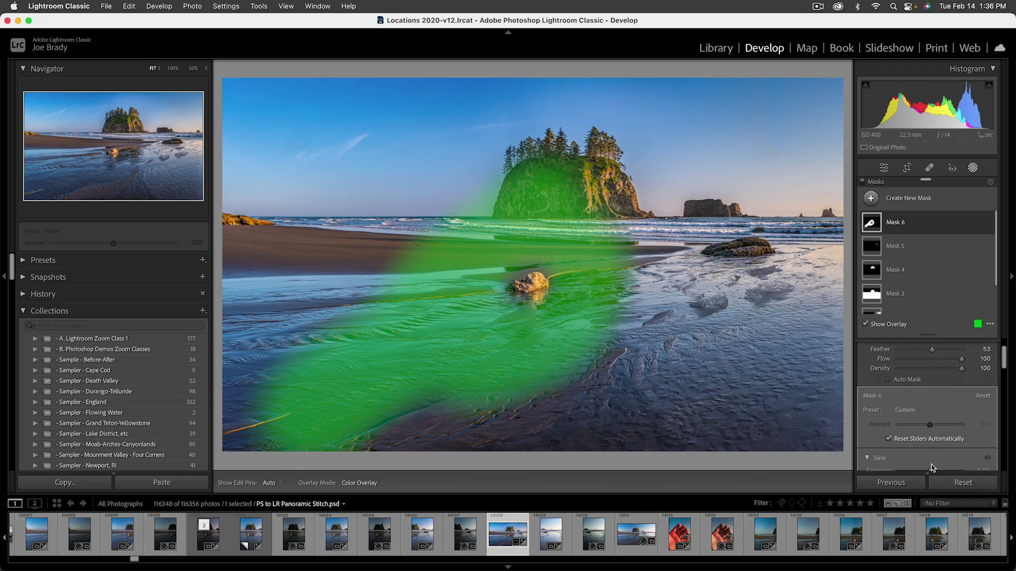
{"action": "scroll", "coordinate": [929, 427], "scroll_direction": "up", "scroll_amount": 1}
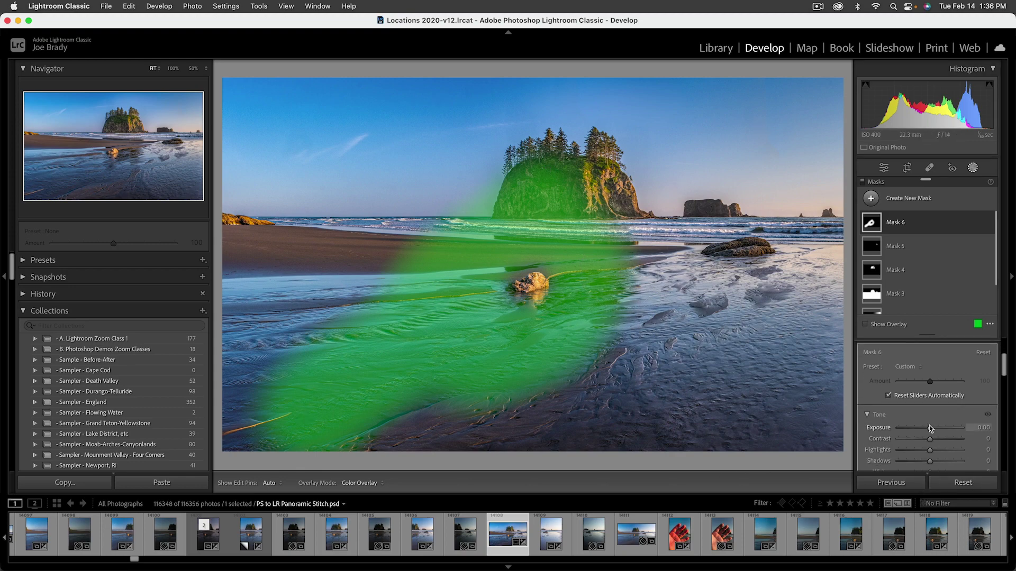
{"action": "left_click", "coordinate": [929, 426]}
{"action": "left_click_drag", "start_coordinate": [929, 426], "coordinate": [932, 426]}
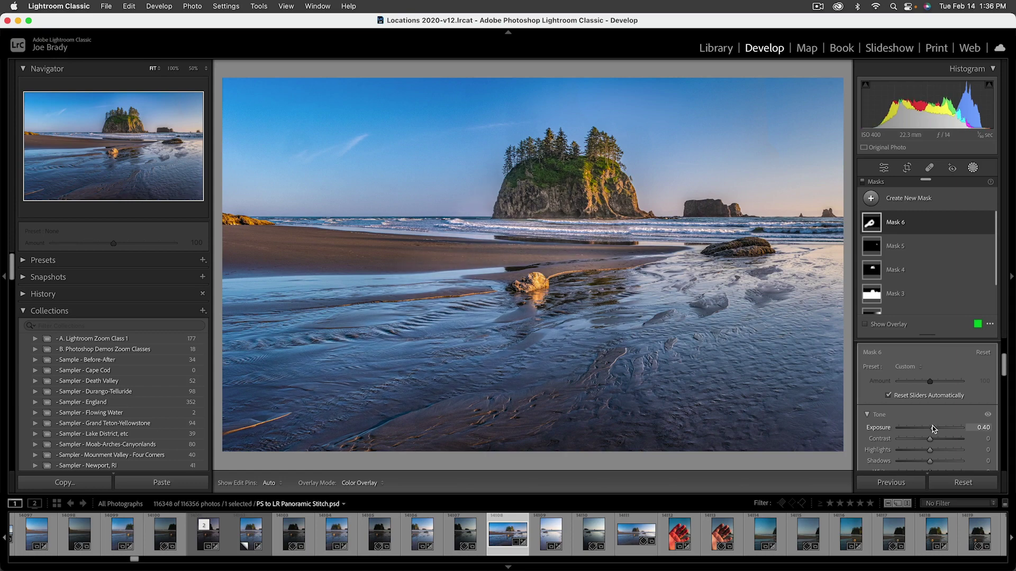
{"action": "scroll", "coordinate": [932, 427], "scroll_direction": "down", "scroll_amount": 1}
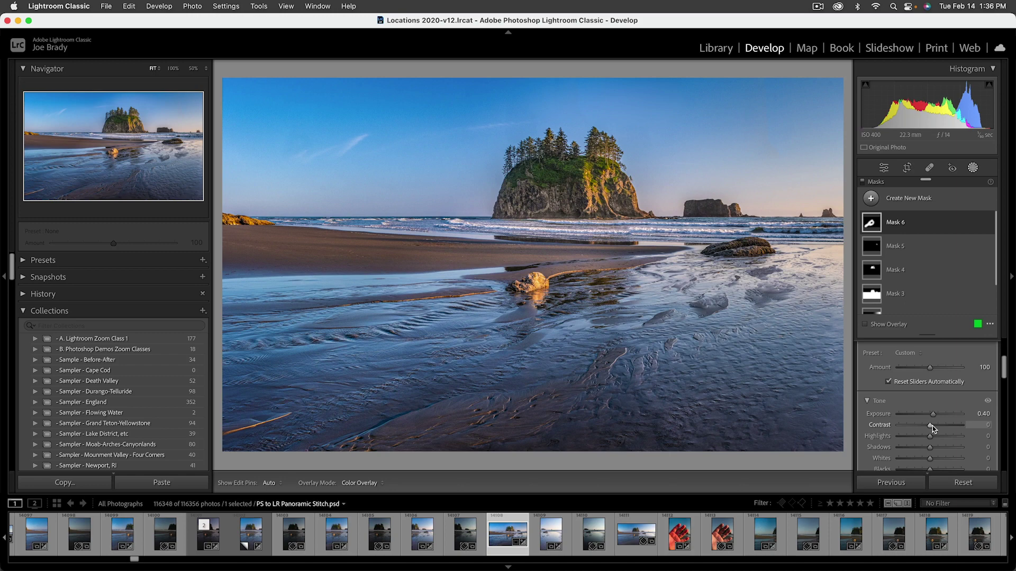
{"action": "scroll", "coordinate": [932, 427], "scroll_direction": "down", "scroll_amount": 6}
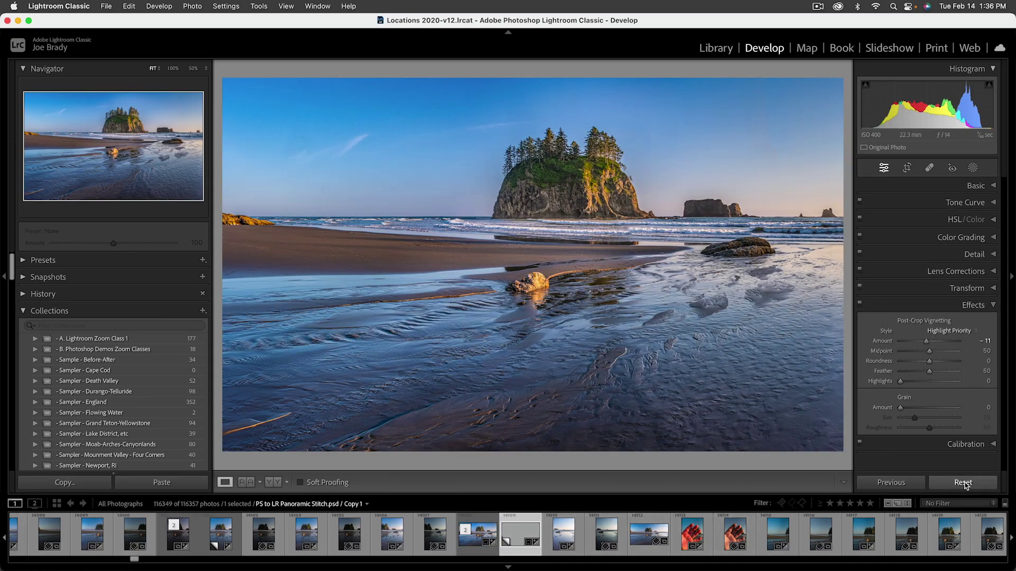
- Reset the panorama's virtual copy to its unedited state and compare it with the edited version in full screen
{"action": "left_click", "coordinate": [963, 483]}
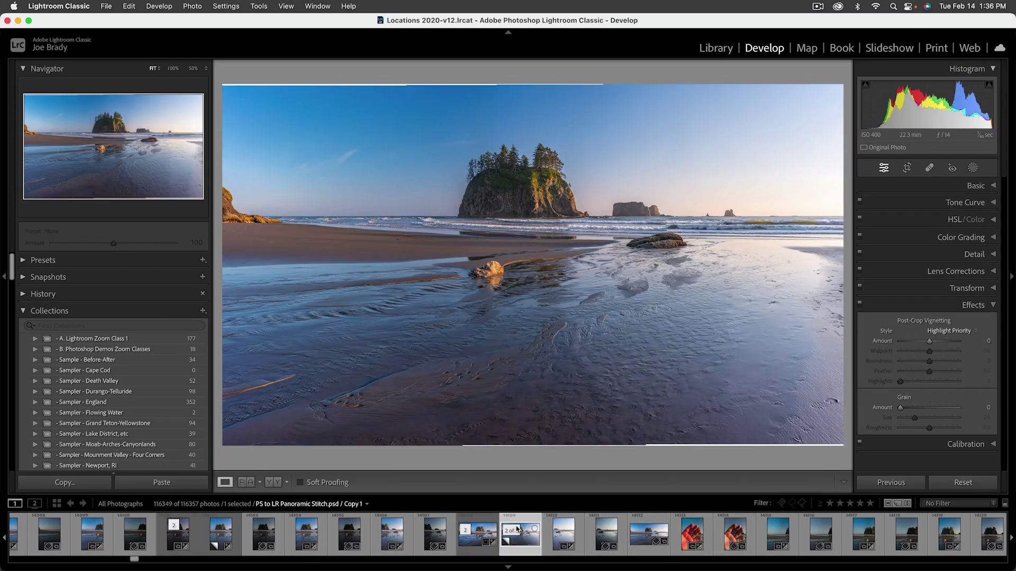
{"action": "left_click", "coordinate": [483, 539], "text": "super"}
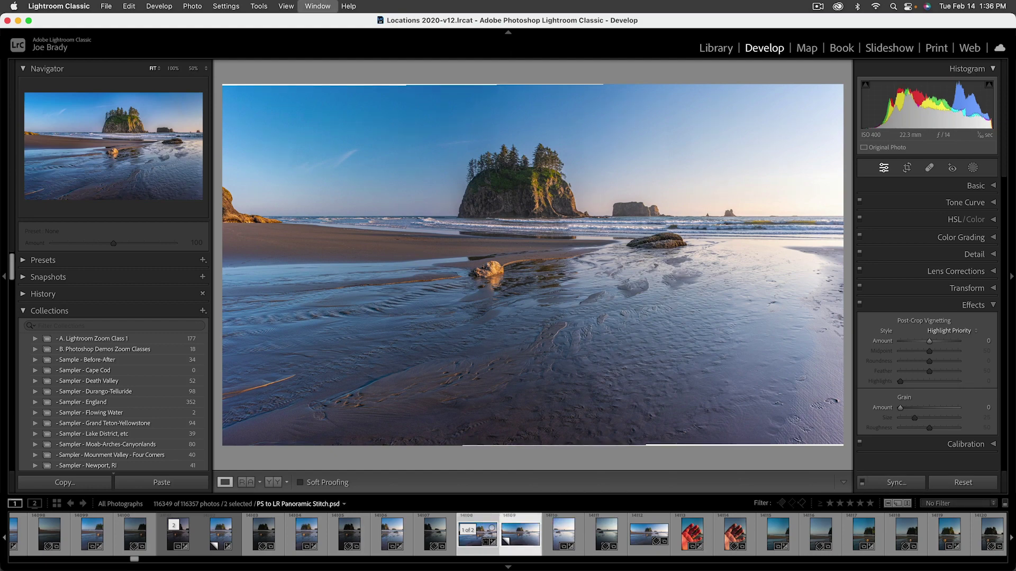
{"action": "key", "text": "f"}
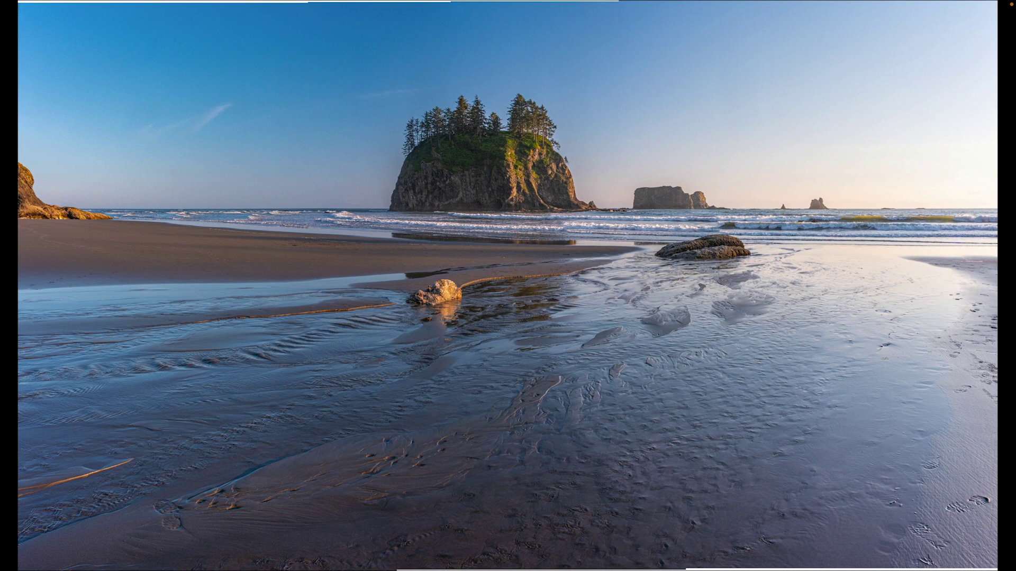
{"action": "key", "text": "Right"}
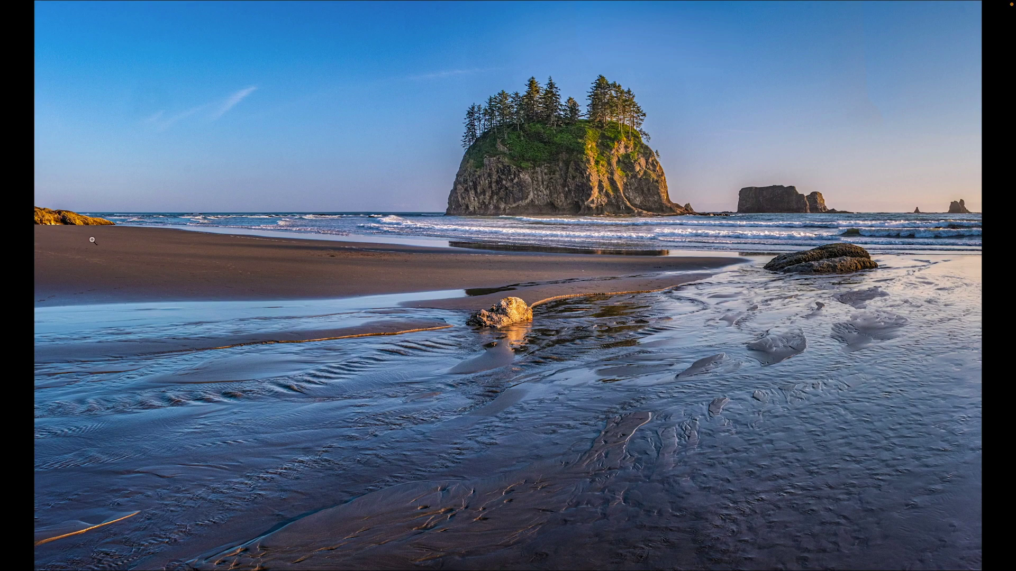
- Recrop the edited panorama with less foreground and left side but more of the right side, and slightly strengthen the post-crop vignette
{"action": "key", "text": "r"}
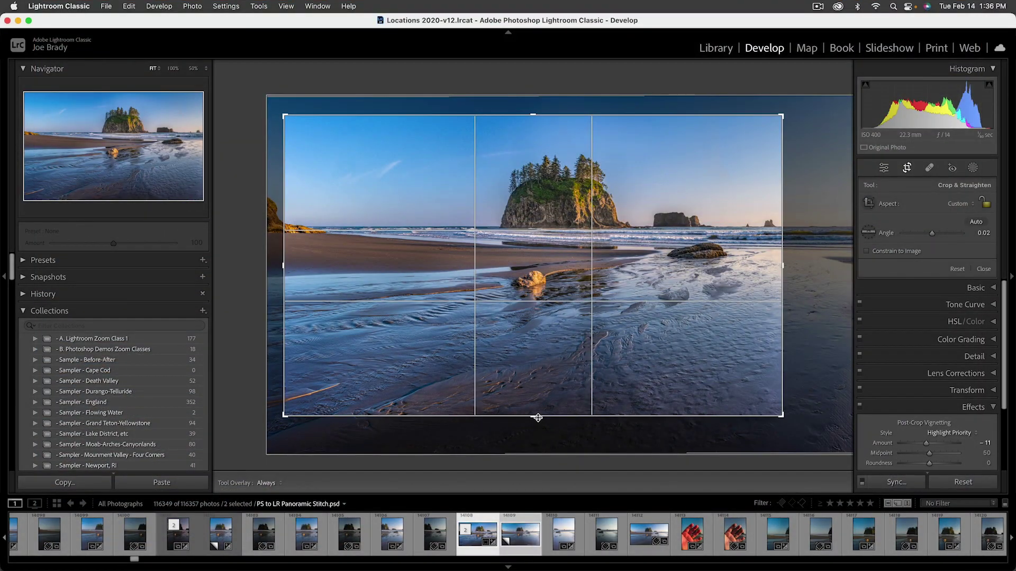
{"action": "left_click_drag", "start_coordinate": [537, 416], "coordinate": [537, 402]}
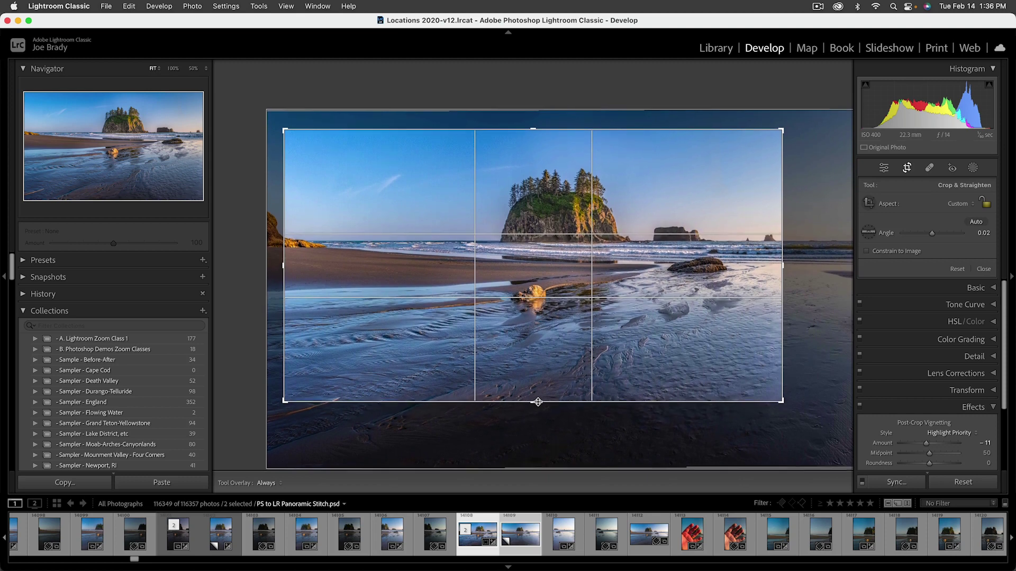
{"action": "left_click_drag", "start_coordinate": [284, 261], "coordinate": [329, 258]}
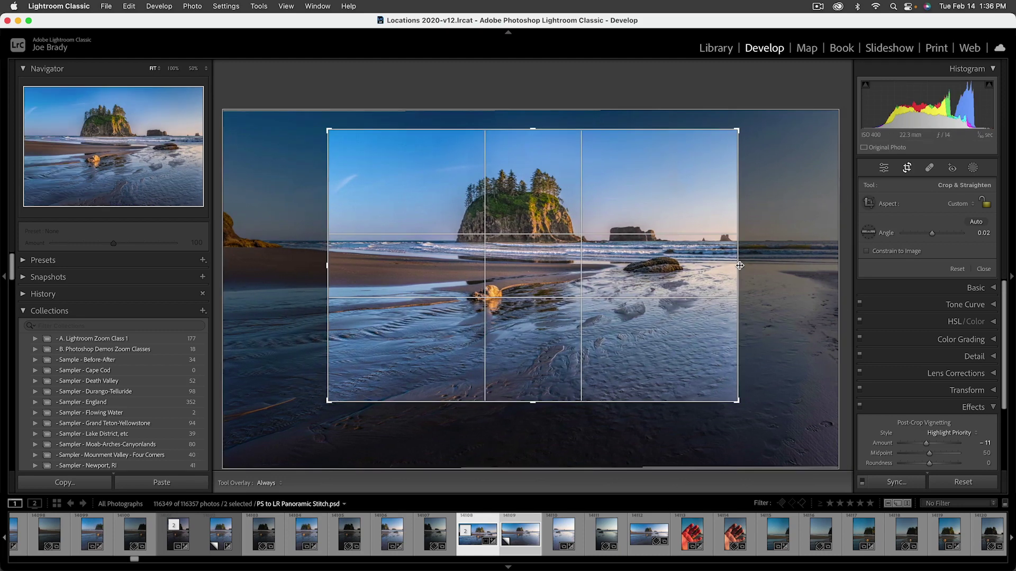
{"action": "left_click_drag", "start_coordinate": [740, 266], "coordinate": [714, 263]}
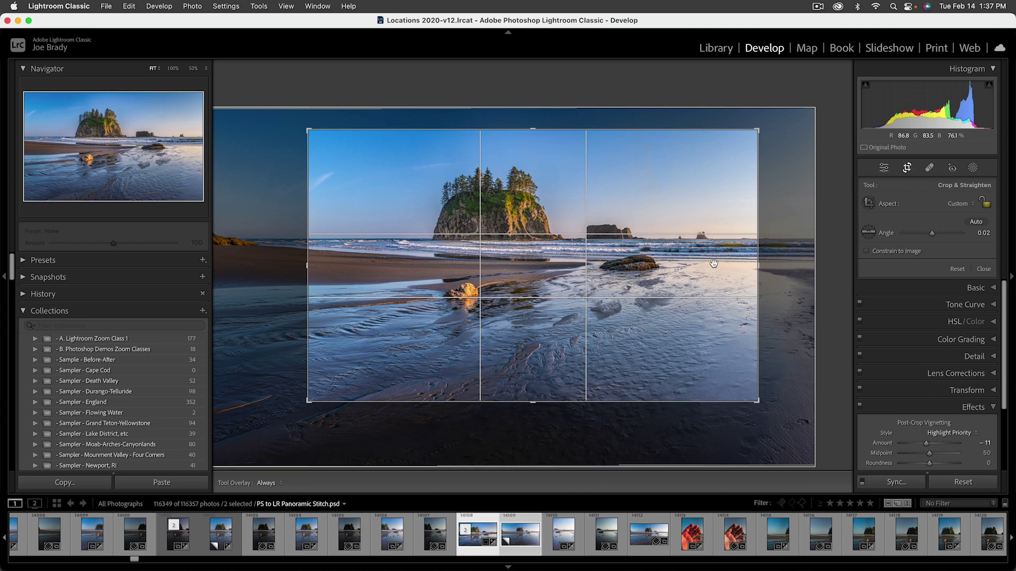
{"action": "left_click_drag", "start_coordinate": [308, 267], "coordinate": [302, 267]}
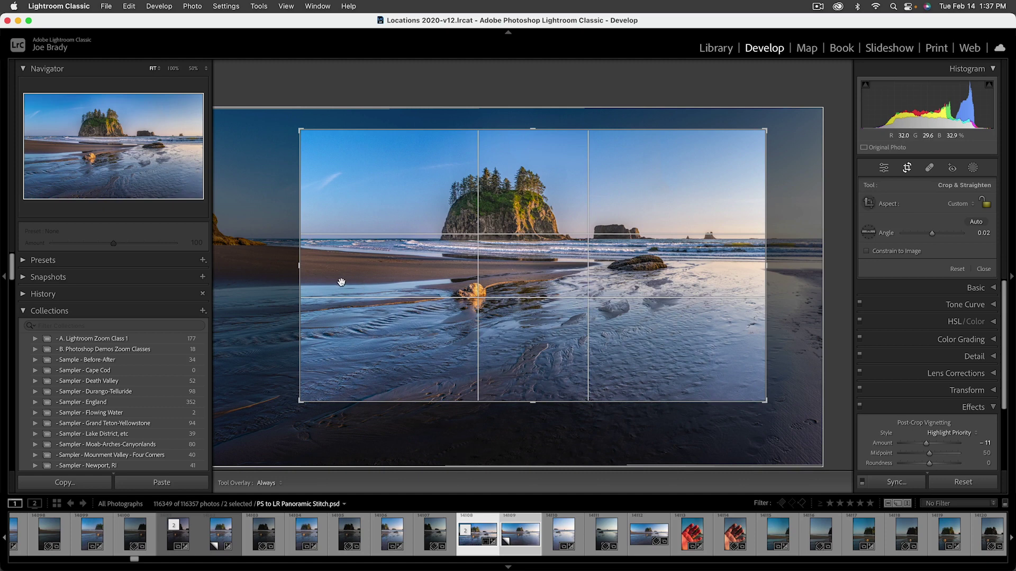
{"action": "left_click_drag", "start_coordinate": [300, 269], "coordinate": [295, 270]}
{"action": "left_click_drag", "start_coordinate": [549, 282], "coordinate": [545, 282]}
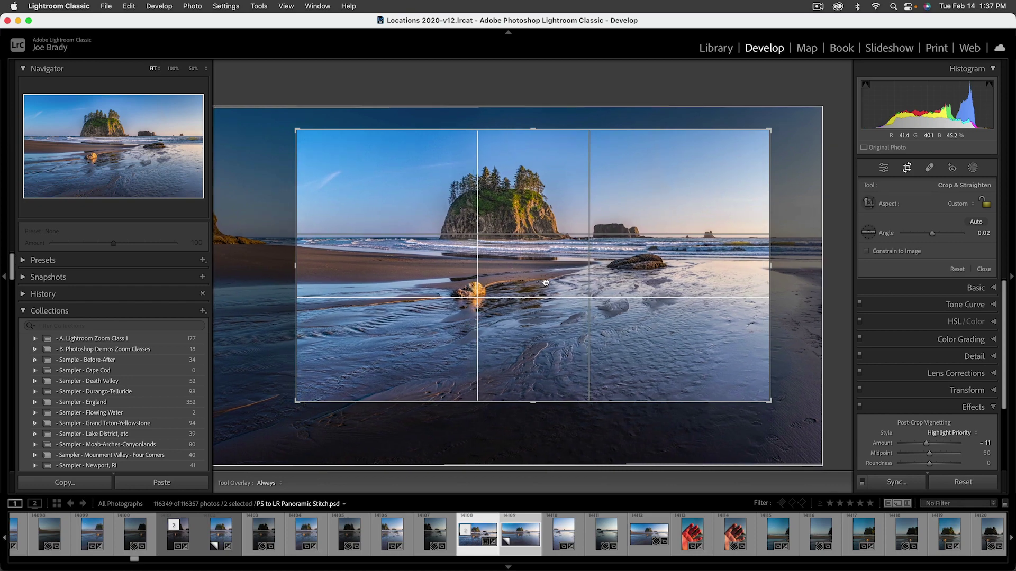
{"action": "key", "text": "Return"}
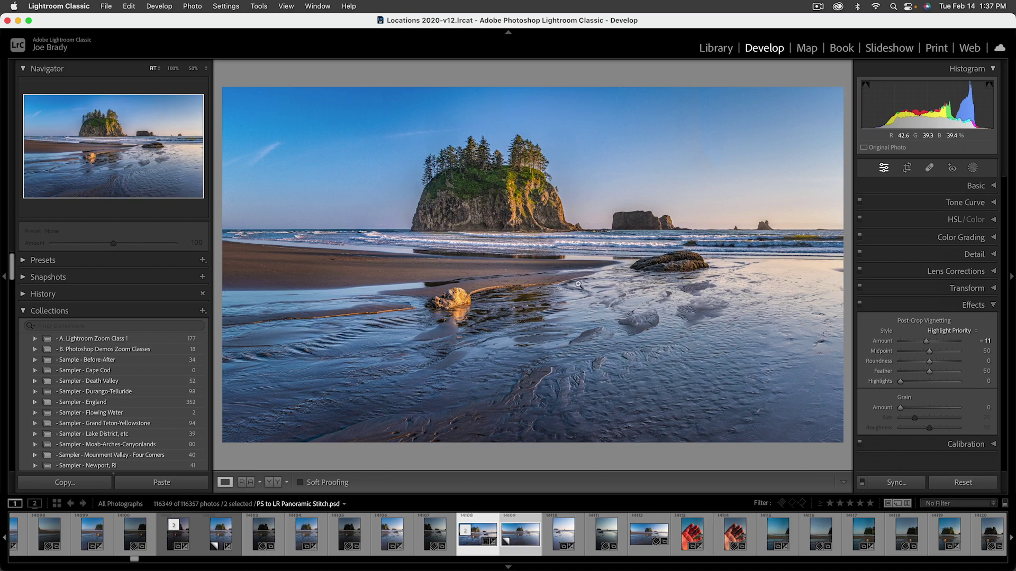
{"action": "left_click_drag", "start_coordinate": [927, 342], "coordinate": [925, 342]}
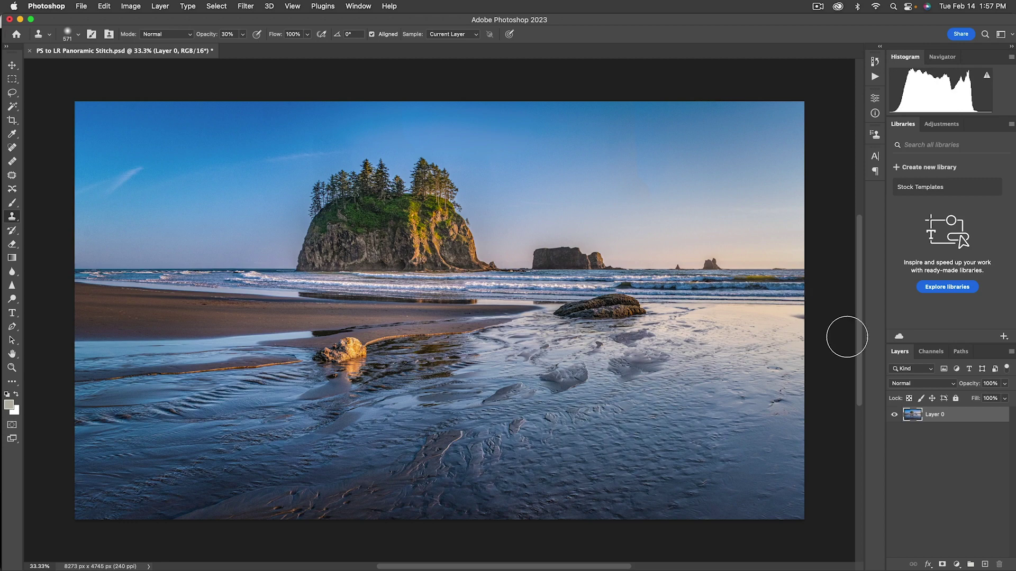
- In Photoshop, duplicate Layer 0 of the panorama and select the sky on the copy
{"action": "key", "text": "super+j"}
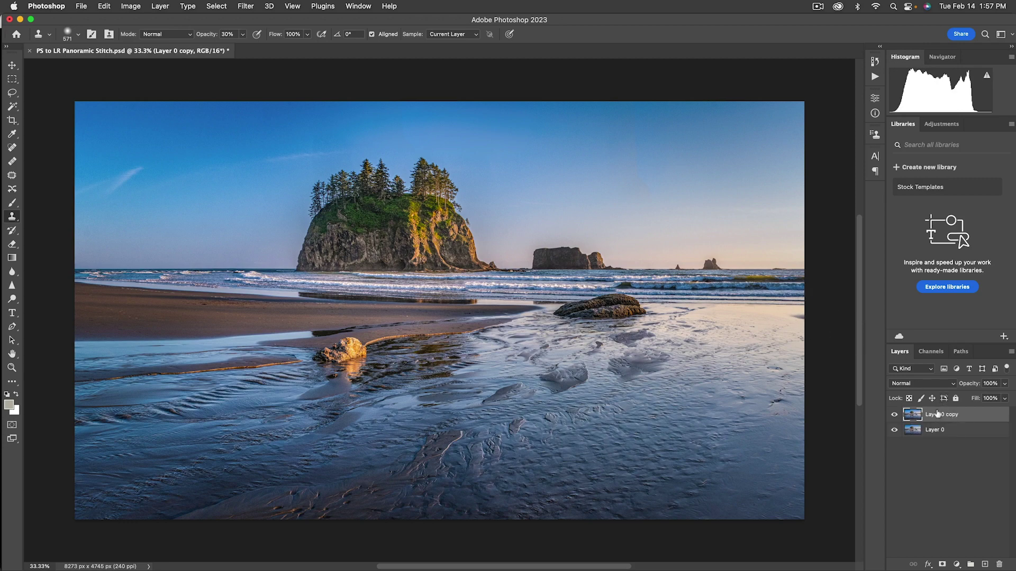
{"action": "left_click", "coordinate": [223, 9]}
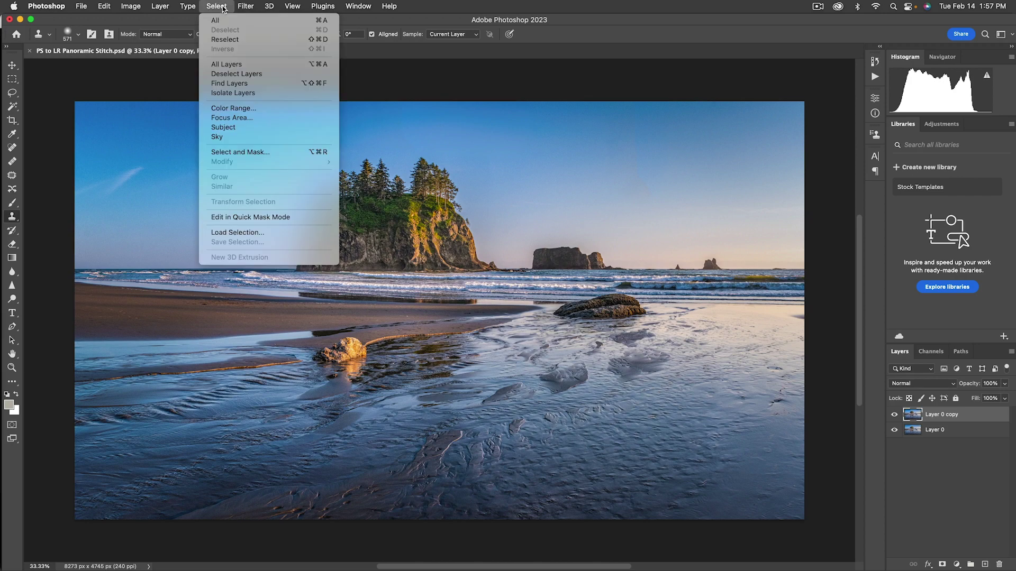
{"action": "left_click", "coordinate": [237, 138]}
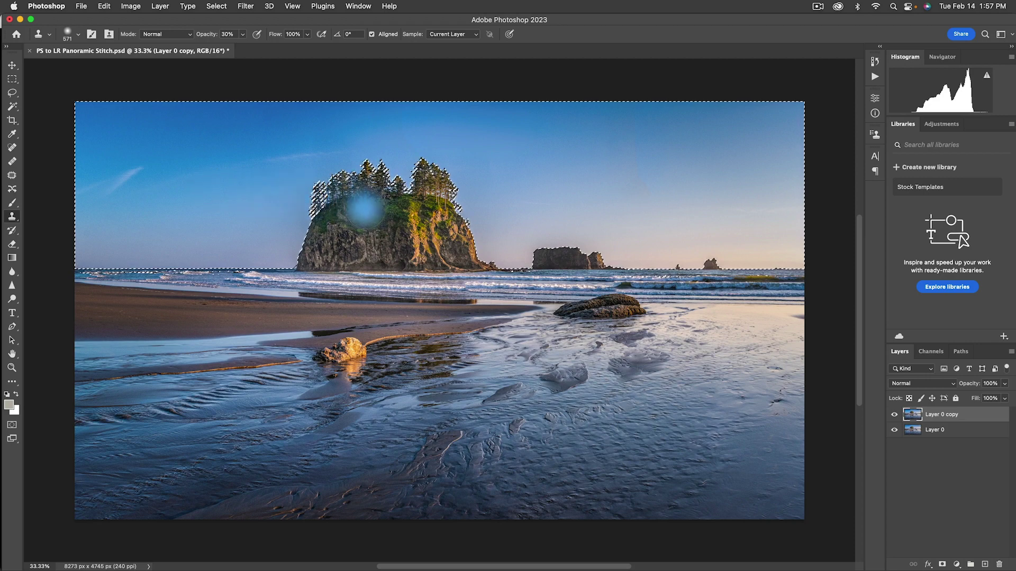
- Enlarge the Clone Stamp brush to 1114 pixels
{"action": "left_click_drag", "start_coordinate": [363, 210], "coordinate": [418, 214]}
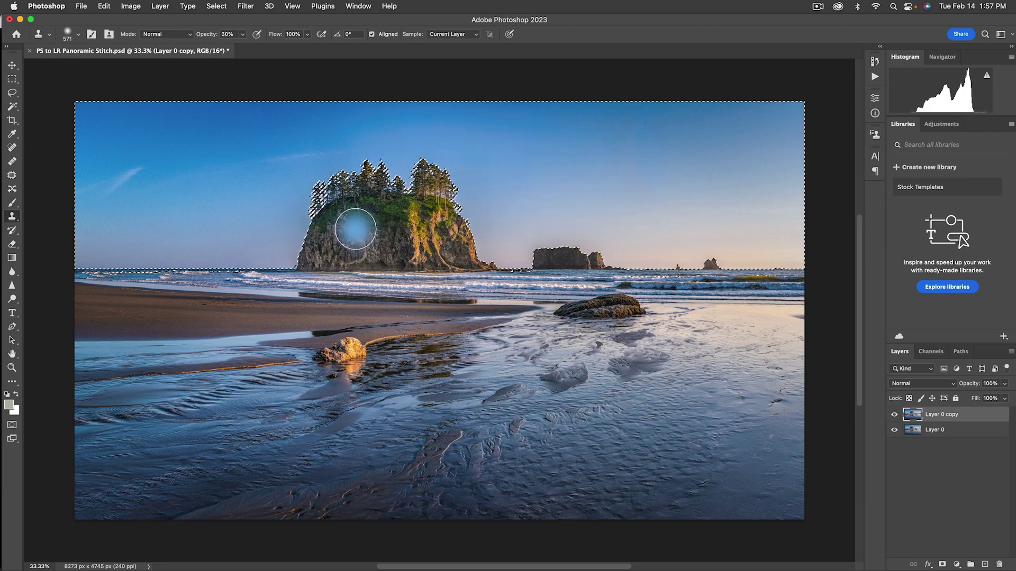
{"action": "key", "text": "bracketright"}
{"action": "key", "text": "bracketright"}
{"action": "key", "text": "bracketright"}
{"action": "key", "text": "bracketright"}
{"action": "key", "text": "bracketright"}
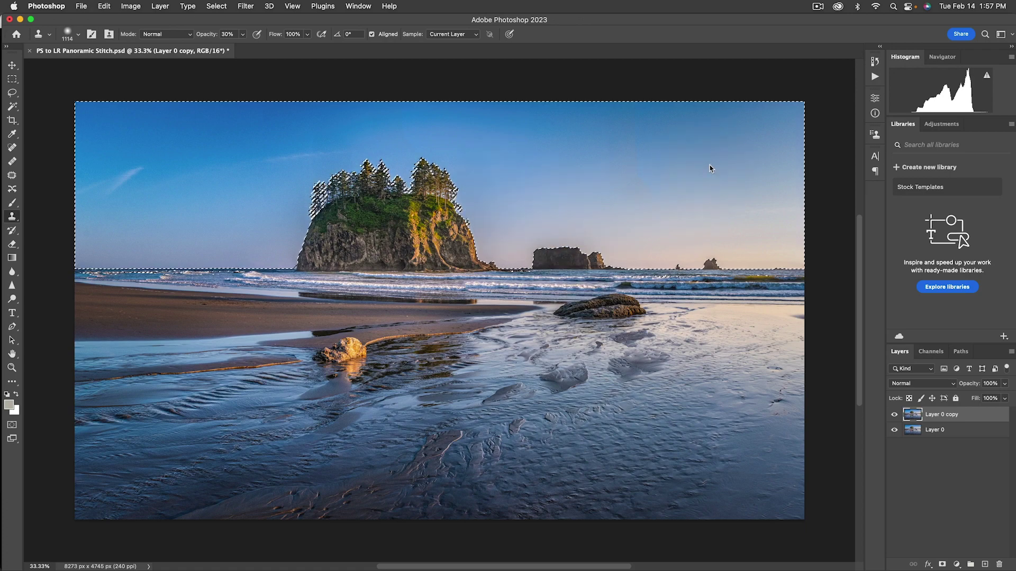
- Copy the selected sky onto its own layer, show the layers beneath it, and lock the sky layer's transparent pixels
{"action": "key", "text": "super+d"}
{"action": "key", "text": "alt+shift+super+n"}
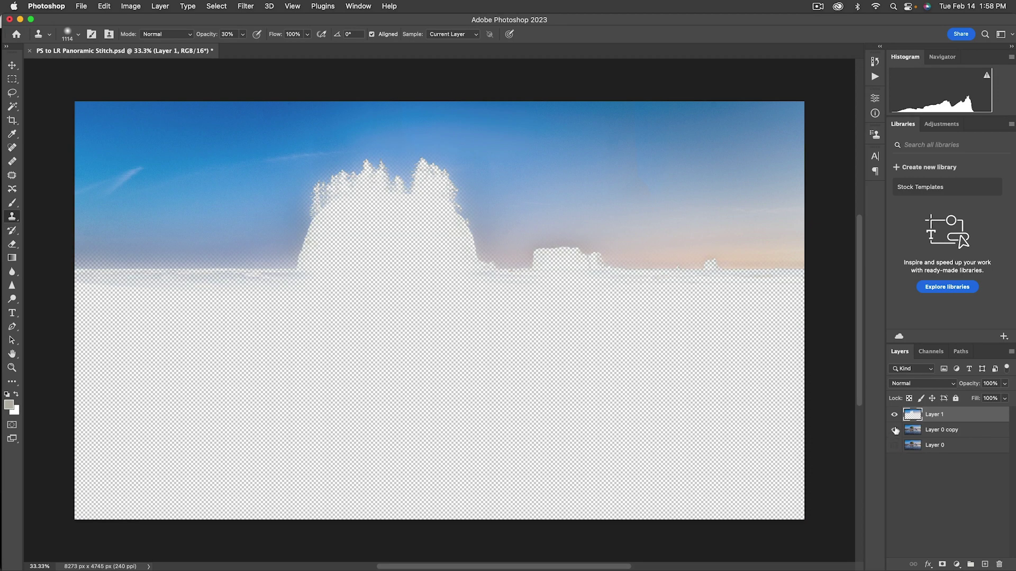
{"action": "left_click", "coordinate": [895, 430]}
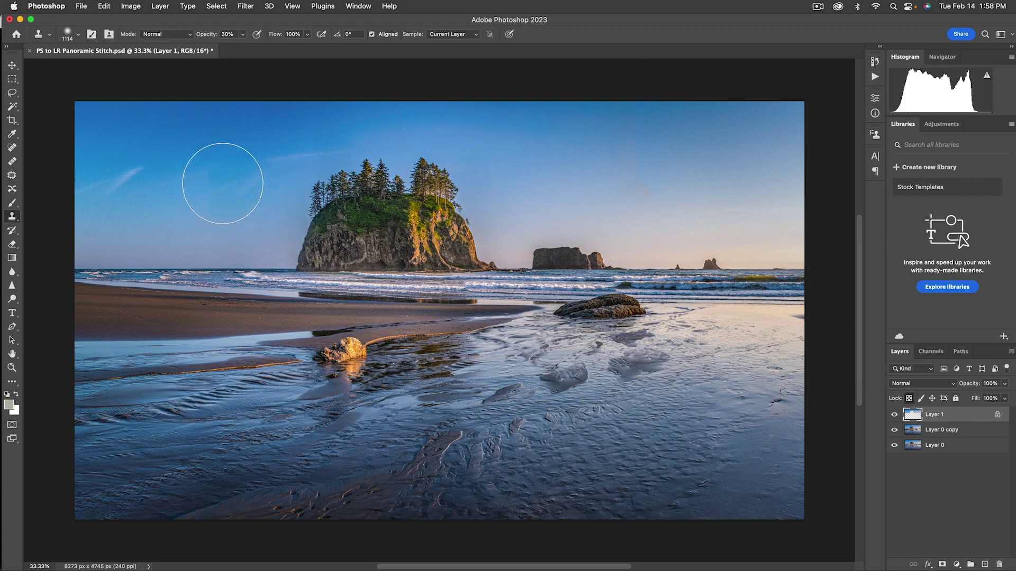
- Clone neighbouring sky at 30% opacity over the uneven patches on both sides of the island on Layer 1, and undo the last stroke
{"action": "left_click", "coordinate": [186, 153], "text": "alt"}
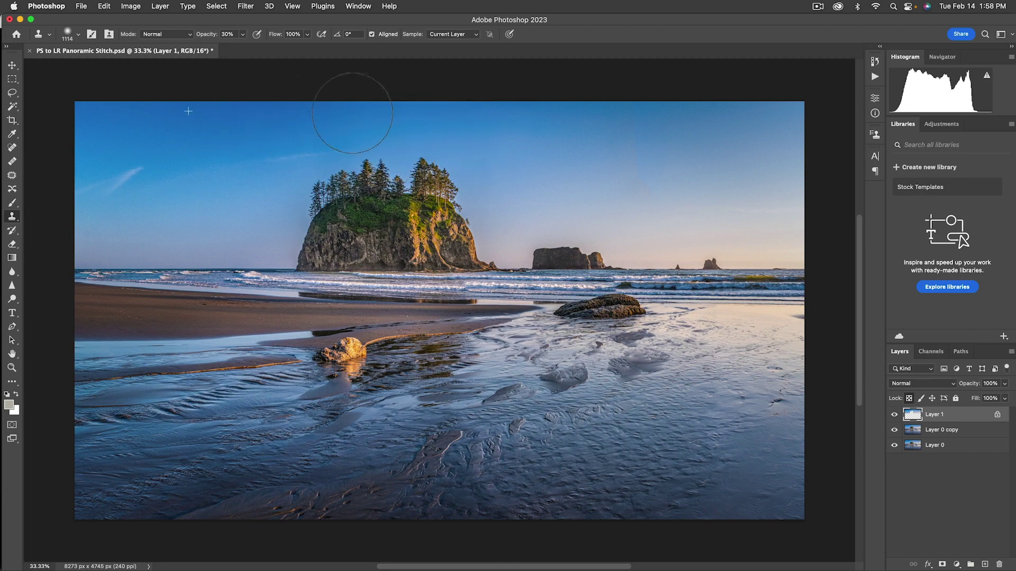
{"action": "left_click", "coordinate": [210, 223], "text": "alt"}
{"action": "left_click", "coordinate": [747, 163], "text": "alt"}
{"action": "mouse_move", "coordinate": [680, 161]}
{"action": "left_mouse_down"}
{"action": "mouse_move", "coordinate": [569, 158]}
{"action": "mouse_move", "coordinate": [703, 166]}
{"action": "mouse_move", "coordinate": [612, 159]}
{"action": "left_mouse_up"}
{"action": "left_click", "coordinate": [575, 213], "text": "alt"}
{"action": "mouse_move", "coordinate": [516, 211]}
{"action": "left_mouse_down"}
{"action": "mouse_move", "coordinate": [471, 222]}
{"action": "mouse_move", "coordinate": [490, 218]}
{"action": "left_mouse_up"}
{"action": "key", "text": "super+z"}
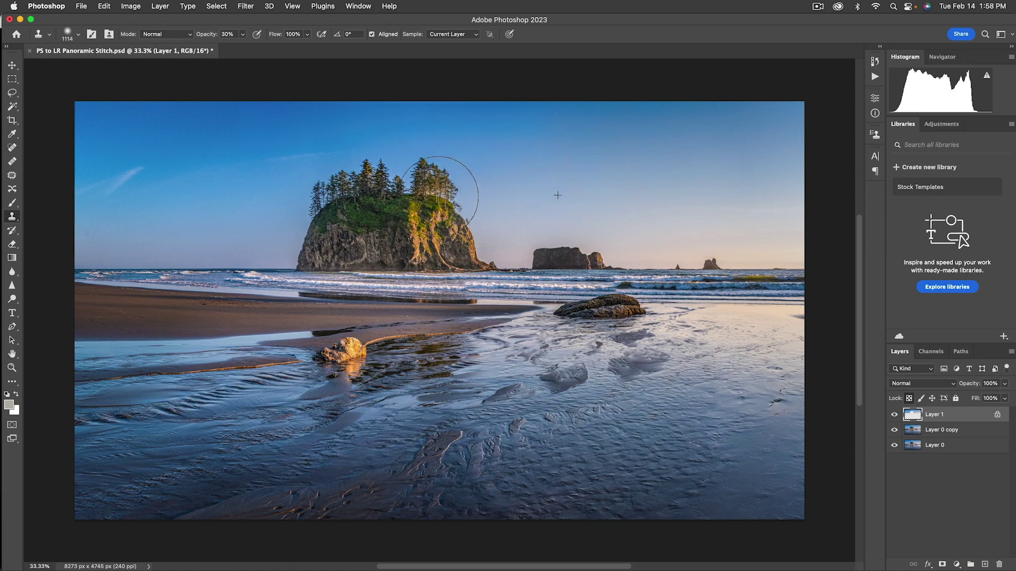
{"action": "mouse_move", "coordinate": [313, 209]}
{"action": "left_mouse_down"}
{"action": "mouse_move", "coordinate": [295, 216]}
{"action": "mouse_move", "coordinate": [321, 203]}
{"action": "left_mouse_up"}
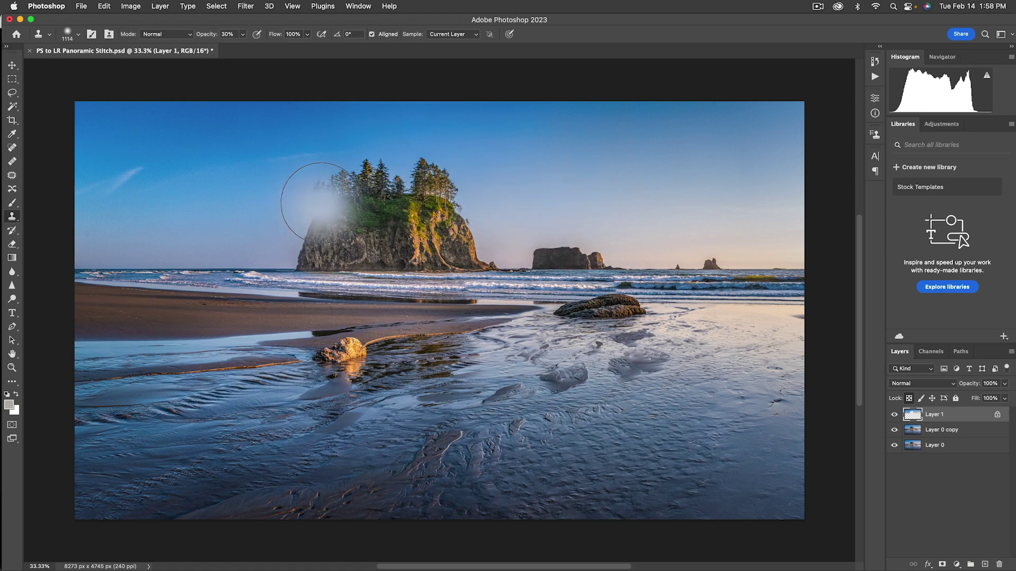
{"action": "key", "text": "super+z"}
{"action": "key", "text": "super+shift+z"}
{"action": "key", "text": "super+z"}
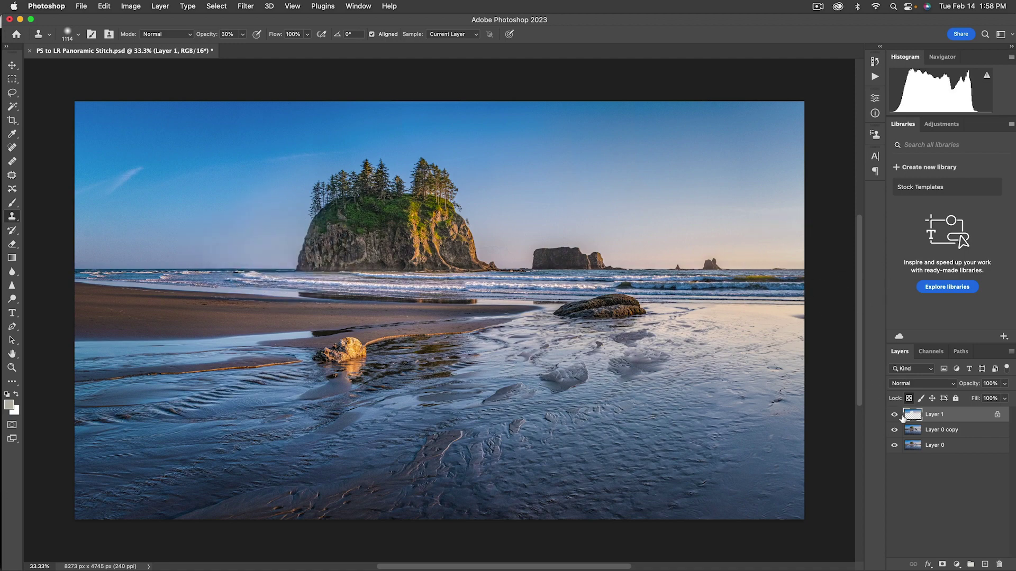
{"action": "left_click", "coordinate": [190, 255], "text": "alt"}
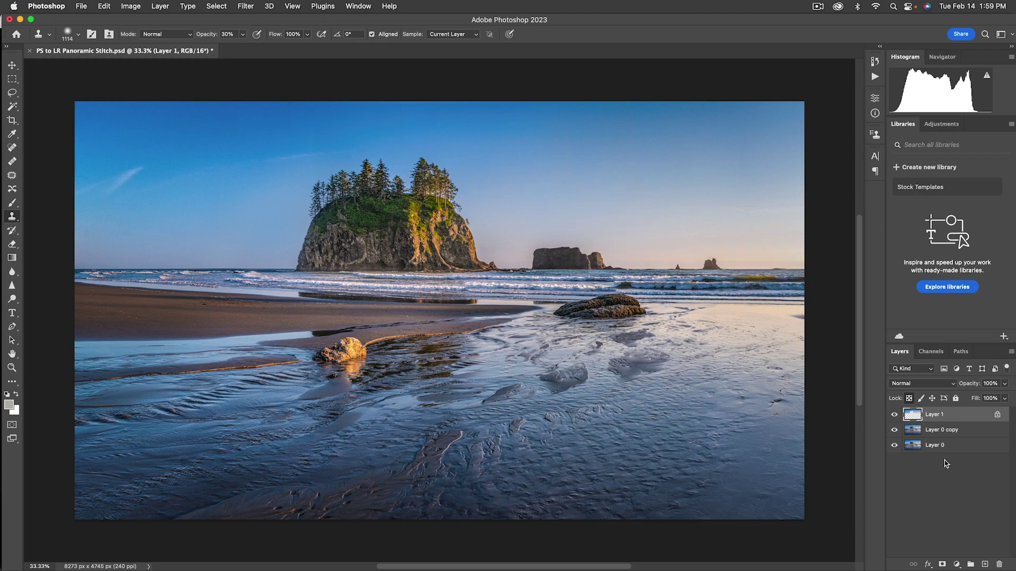
- Toggle the visibility of Layer 1 repeatedly to compare the sky before and after cloning, leaving the layer visible
{"action": "left_click", "coordinate": [895, 416]}
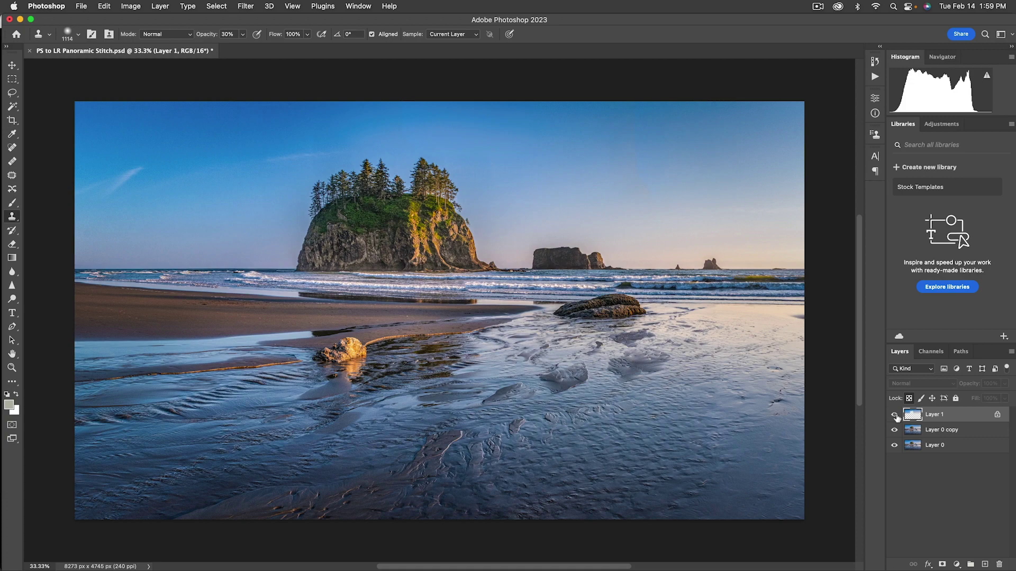
{"action": "left_click", "coordinate": [895, 416]}
{"action": "left_click", "coordinate": [895, 416]}
{"action": "left_click", "coordinate": [895, 416]}
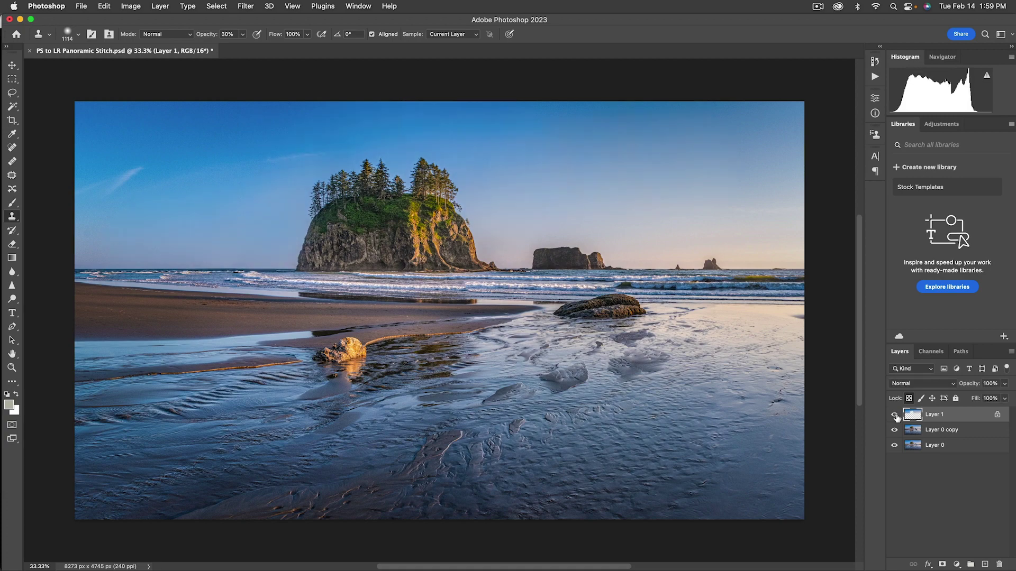
{"action": "left_click", "coordinate": [894, 415]}
{"action": "left_click", "coordinate": [895, 416]}
{"action": "left_click", "coordinate": [895, 416]}
{"action": "left_click", "coordinate": [894, 416]}
- Merge Layer 1 and Layer 0 copy down into Layer 0, and save the document
{"action": "key", "text": "Delete"}
{"action": "key", "text": "Delete"}
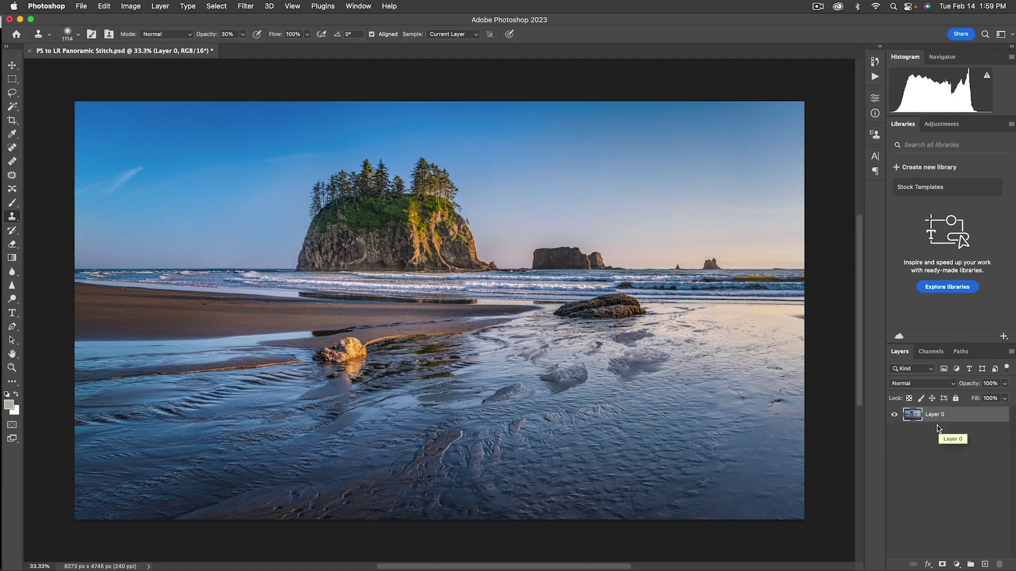
{"action": "key", "text": "super+s"}
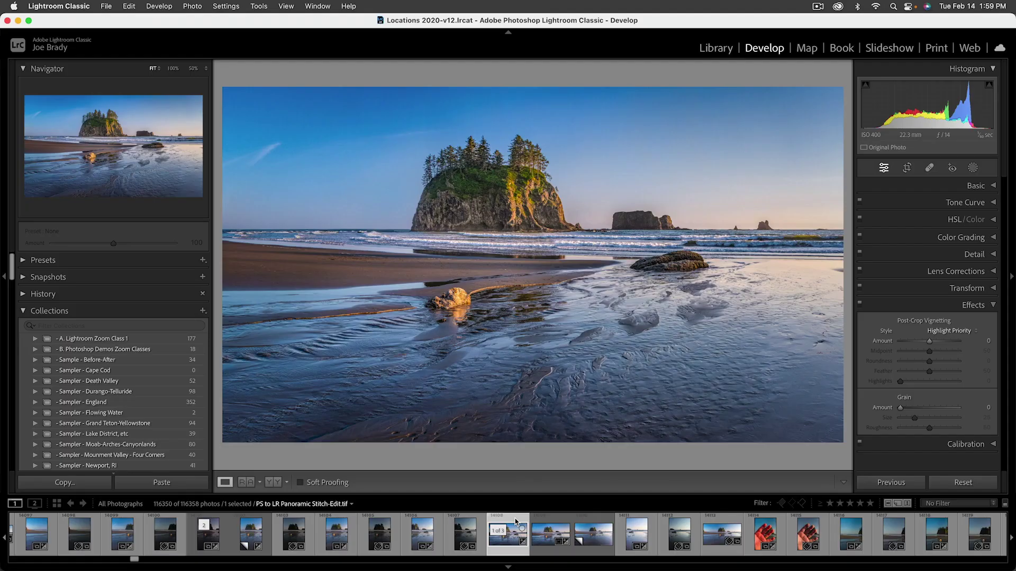
- Switch to Lightroom Classic and compare PS to LR Panoramic Stitch-Edit.tif with PS to LR Panoramic Stitch.psd
{"action": "key", "text": "super+Tab"}
{"action": "left_click", "coordinate": [506, 520]}
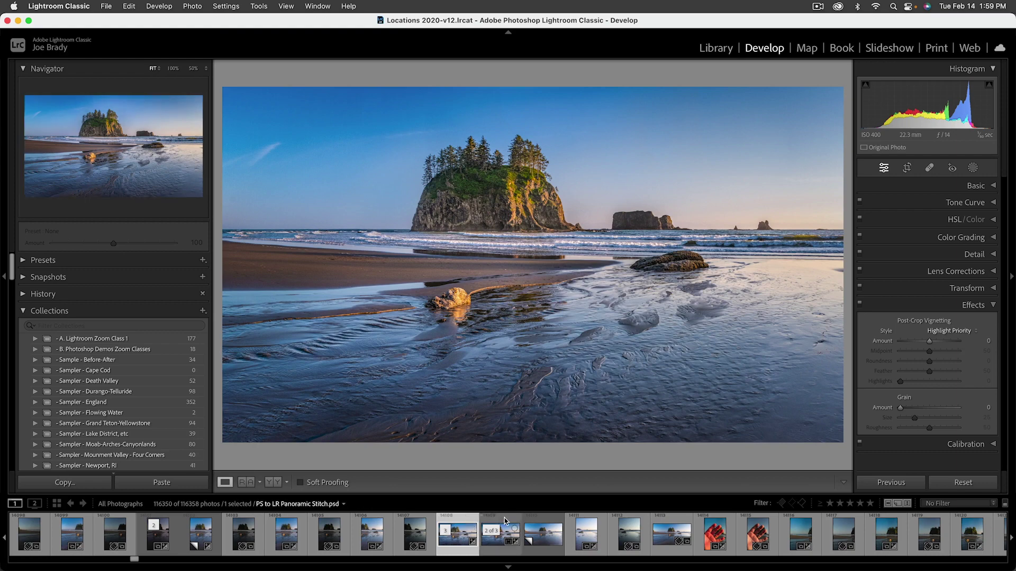
{"action": "left_click", "coordinate": [458, 518]}
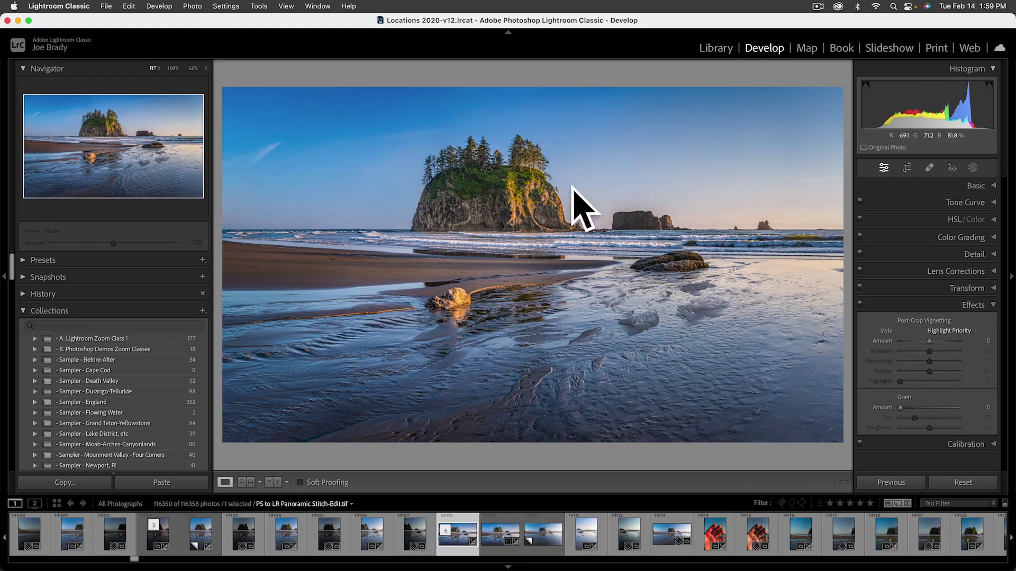
{"action": "left_click", "coordinate": [511, 521]}
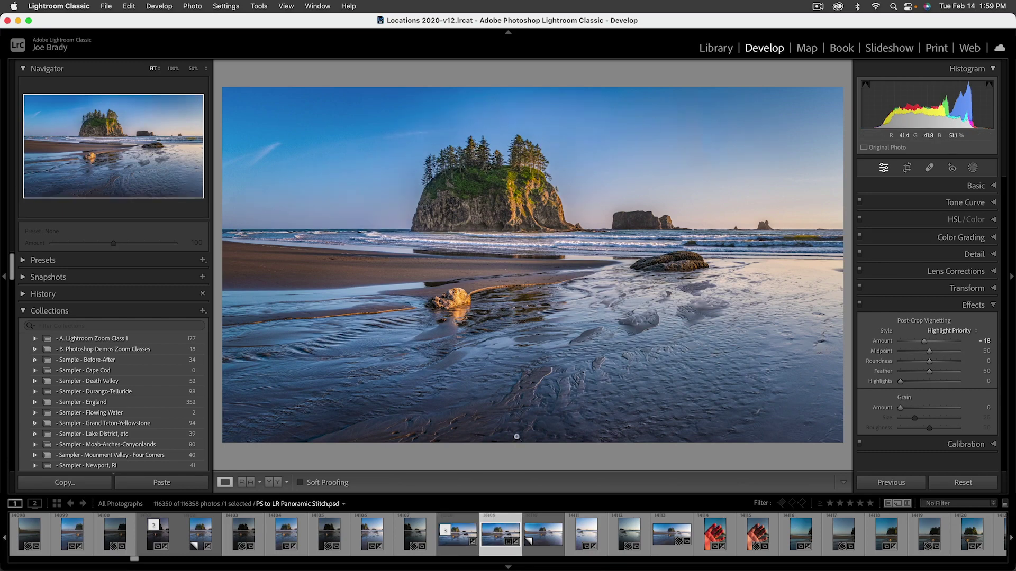
{"action": "key", "text": "Left"}
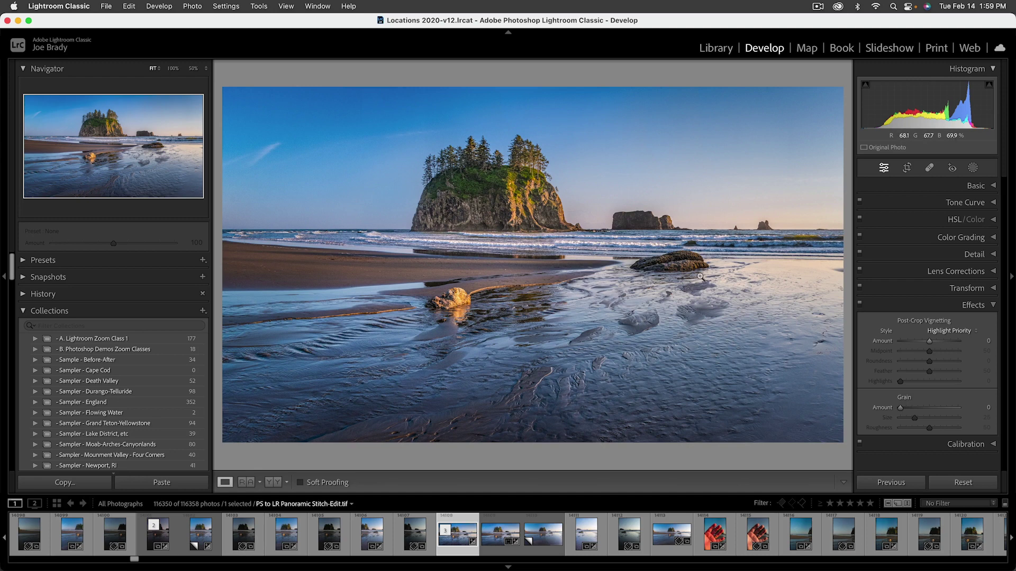
- Select the edited TIFF together with the third photo of the stack, leaving the PSD between them out of the selection
{"action": "left_click", "coordinate": [553, 524], "text": "shift"}
{"action": "left_click", "coordinate": [504, 522], "text": "super"}
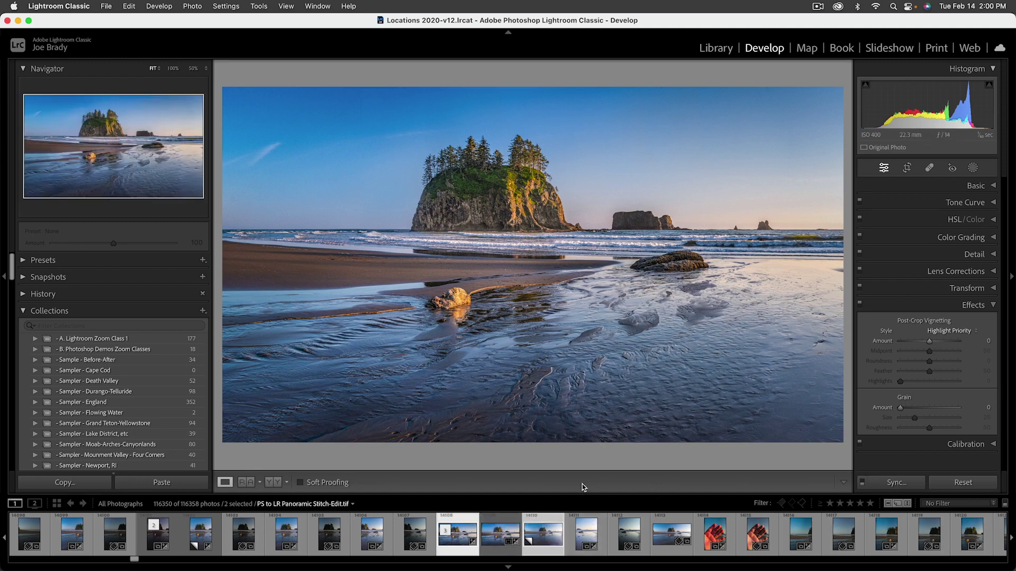